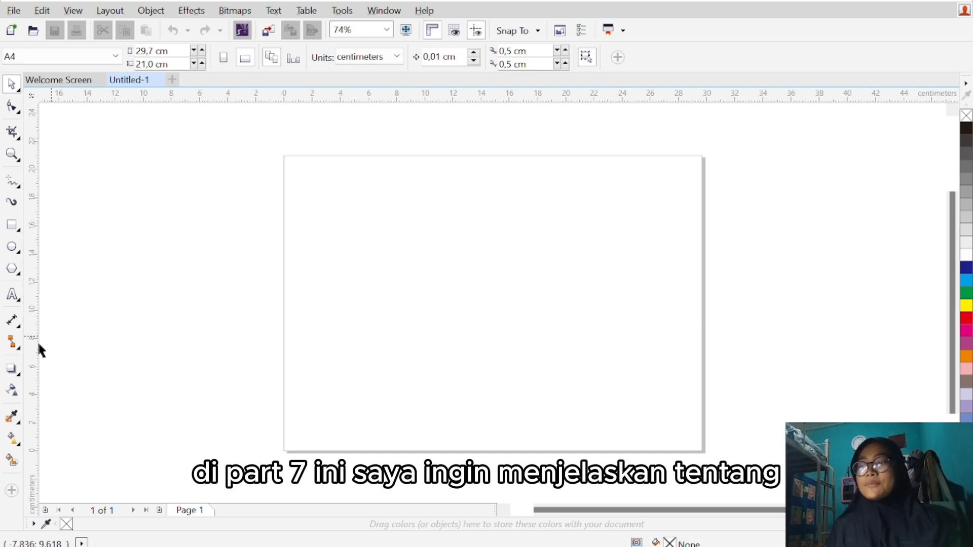
left_click(12, 342)
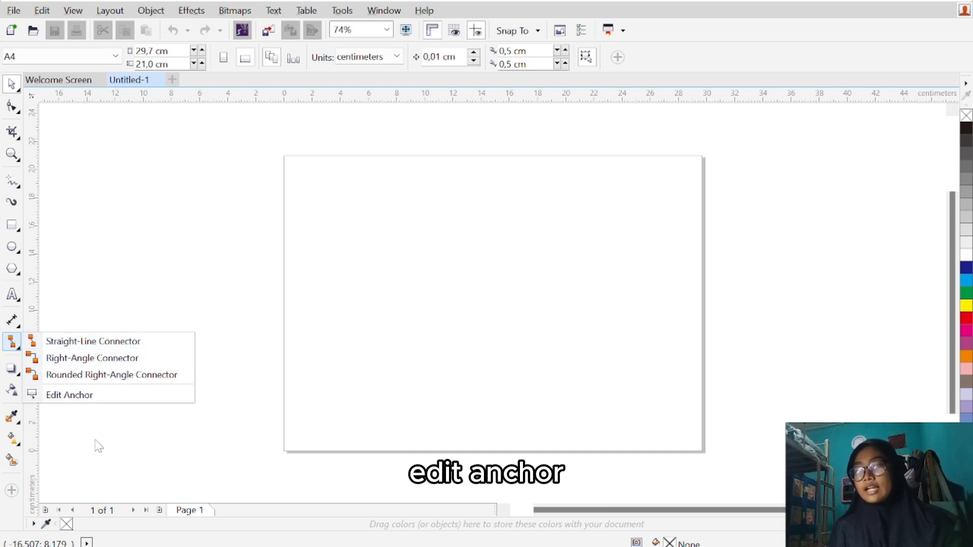
left_click(76, 422)
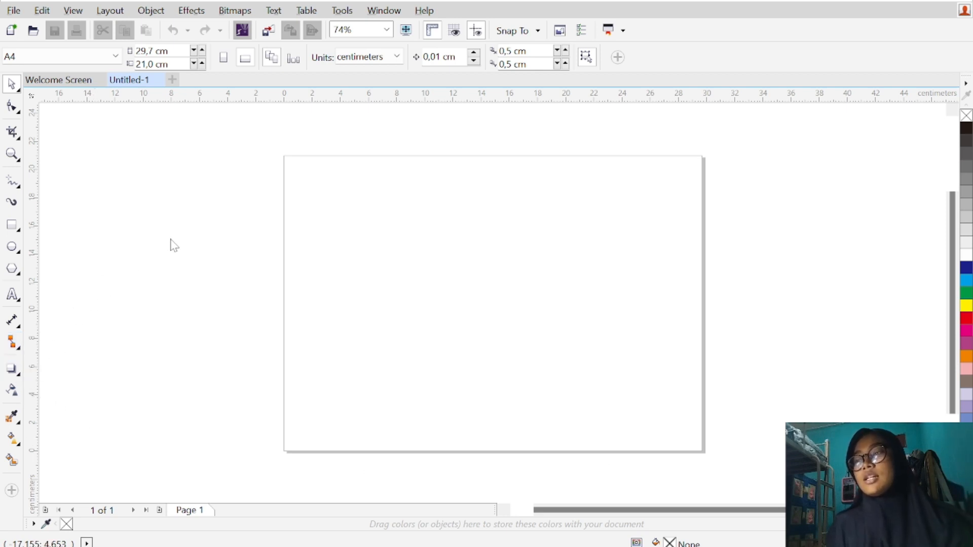
left_click(12, 368)
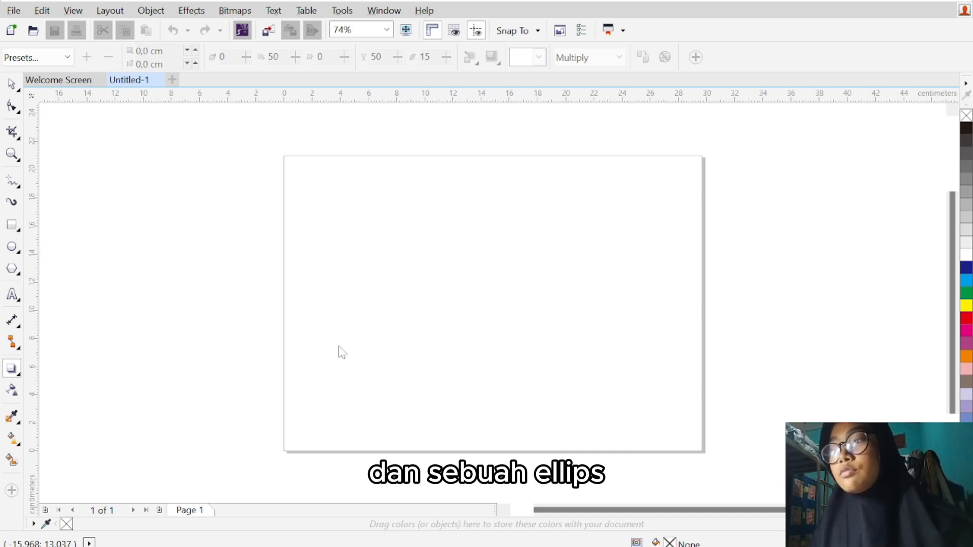
Step: Draw a rectangle about 8.67 × 6.4 cm in the lower-left area of the page and fill it with orange
left_click(12, 227)
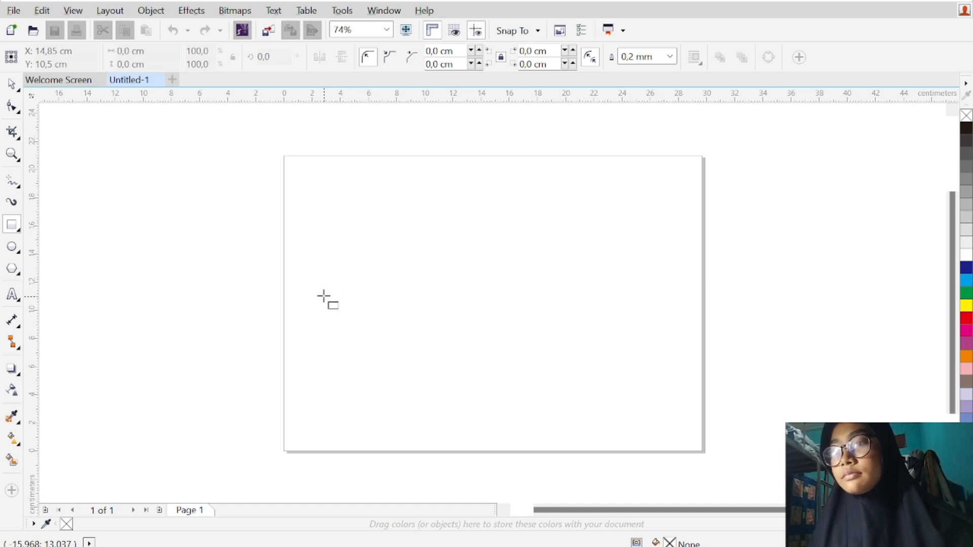
left_click_drag(304, 337, 427, 427)
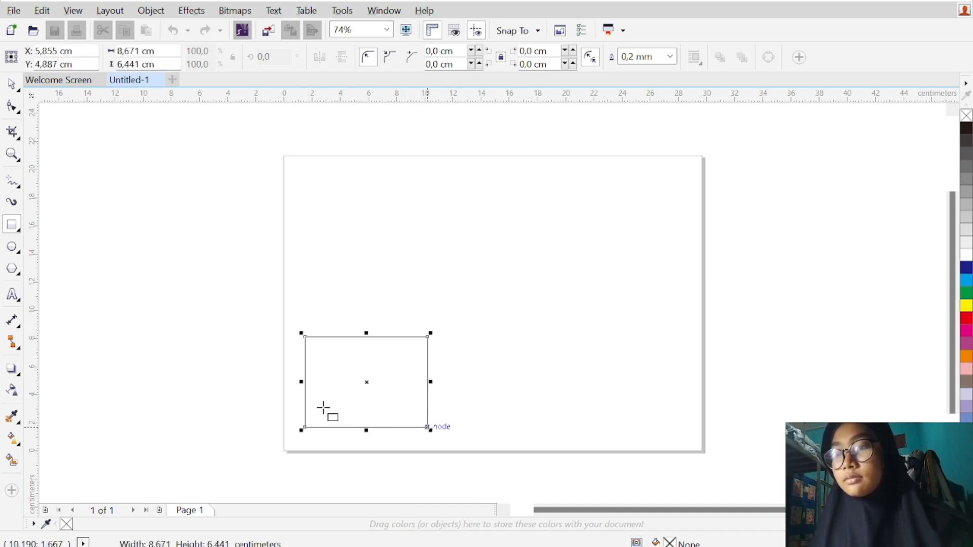
left_click(964, 356)
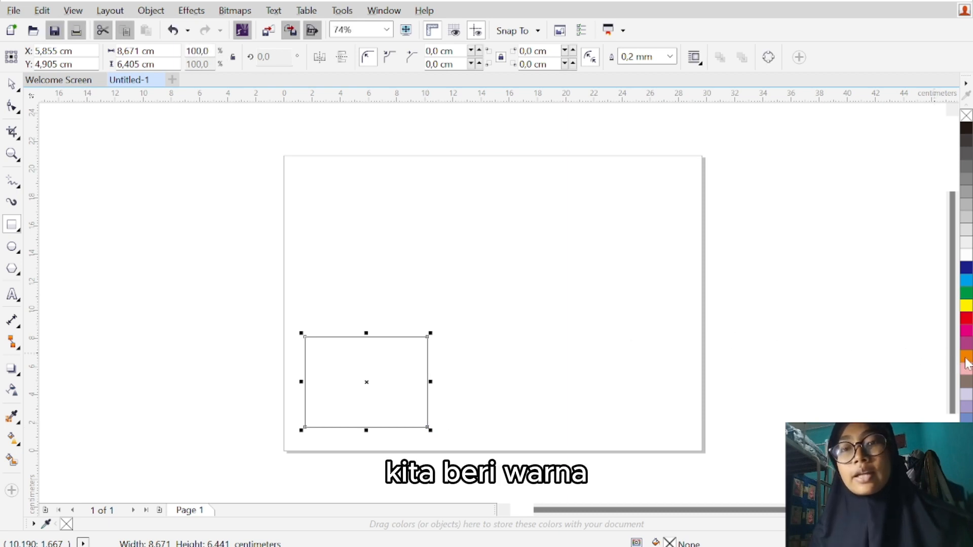
Step: Draw an ellipse about 8.24 × 6.87 cm above and to the right of the orange rectangle and fill it with dark blue
left_click(11, 248)
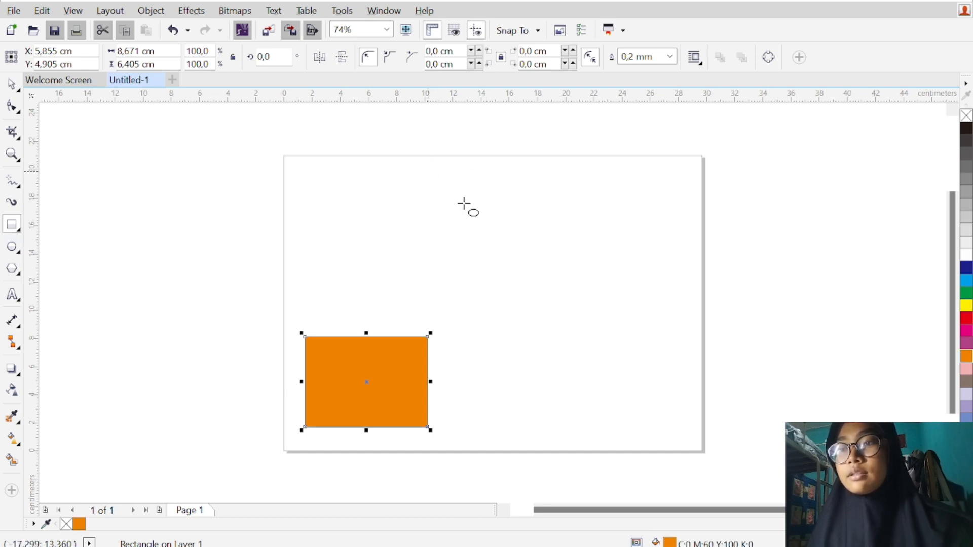
left_click_drag(390, 183, 417, 168)
key("ctrl+z")
key("ctrl+z")
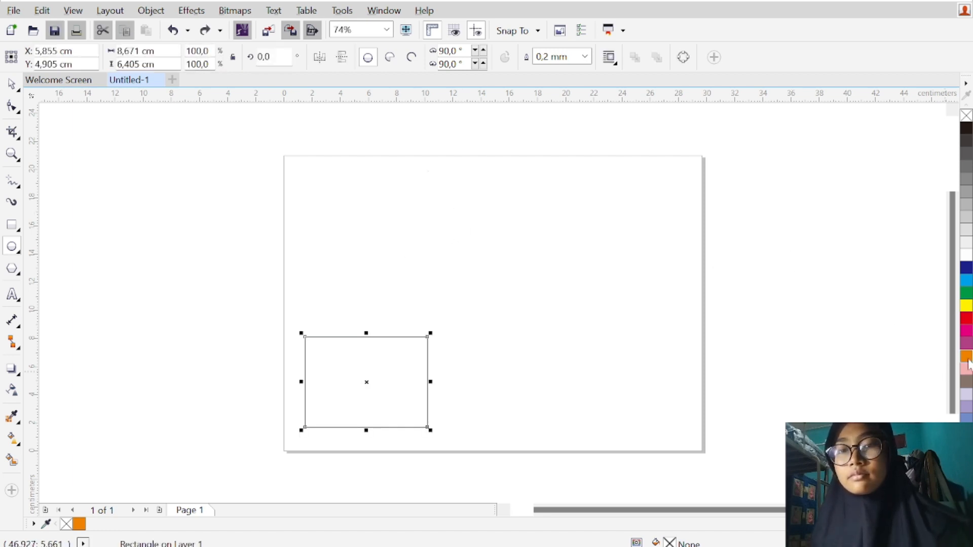
key("ctrl+shift+z")
key("ctrl+shift+z")
left_click_drag(432, 191, 525, 269)
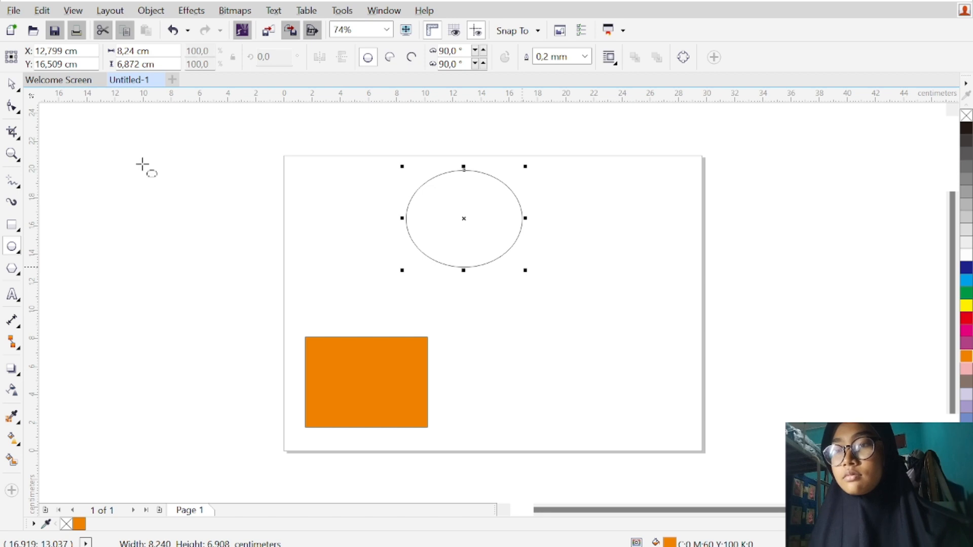
left_click(966, 267)
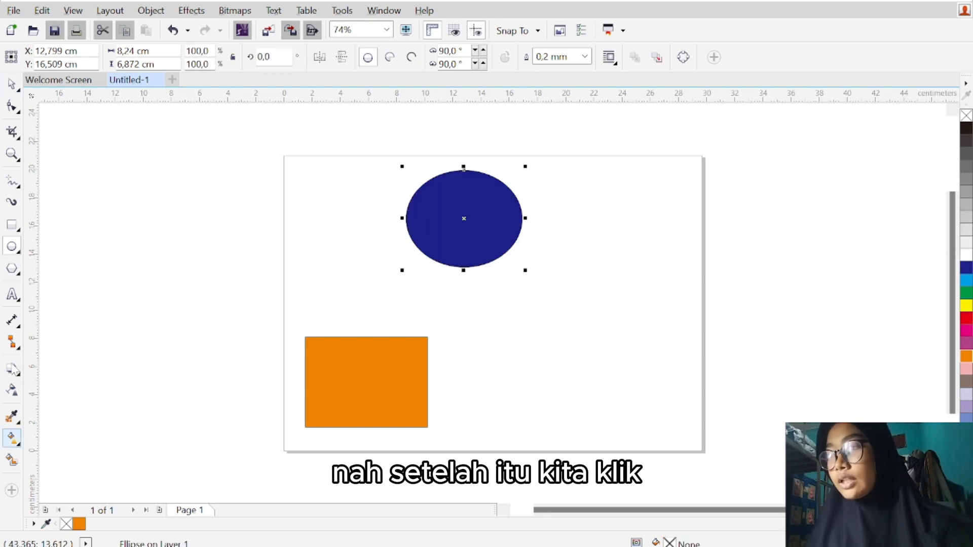
Step: Add two straight-line connectors from the orange rectangle's top and right edges to the ellipse's left and lower-right edges
left_click(17, 347)
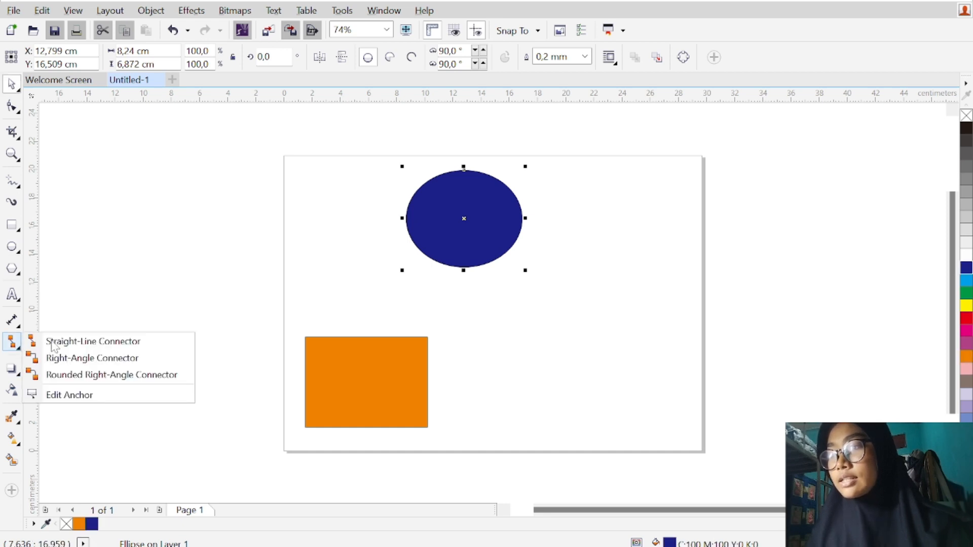
left_click(70, 342)
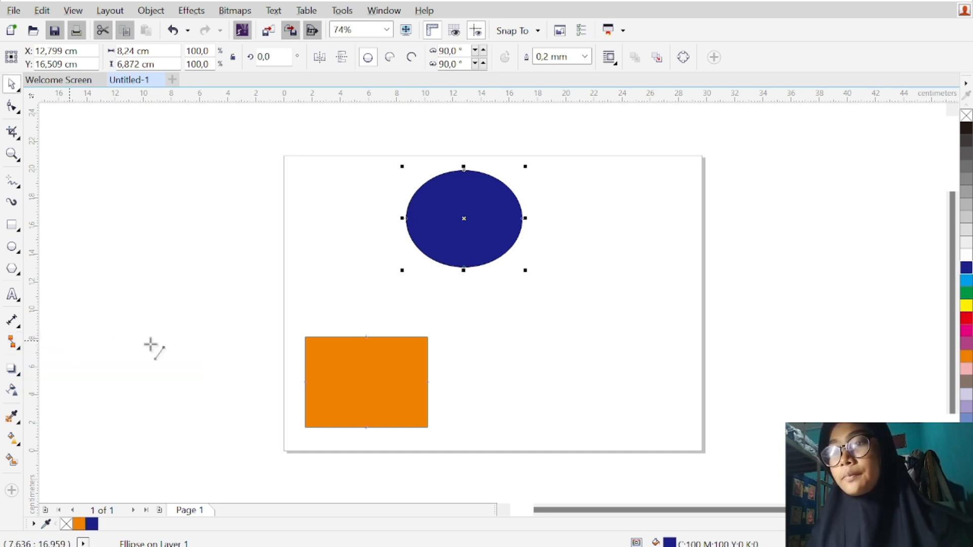
left_click(325, 339)
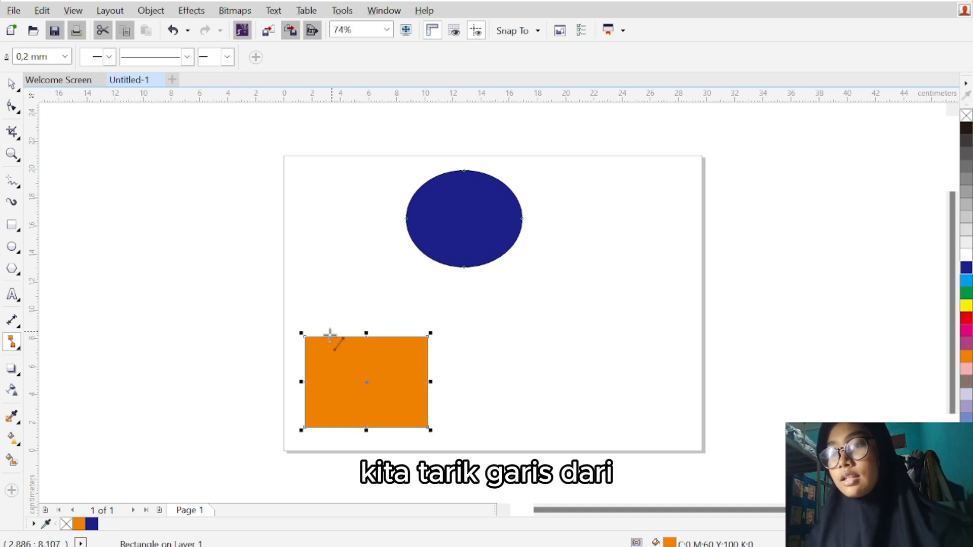
left_click_drag(326, 337, 410, 218)
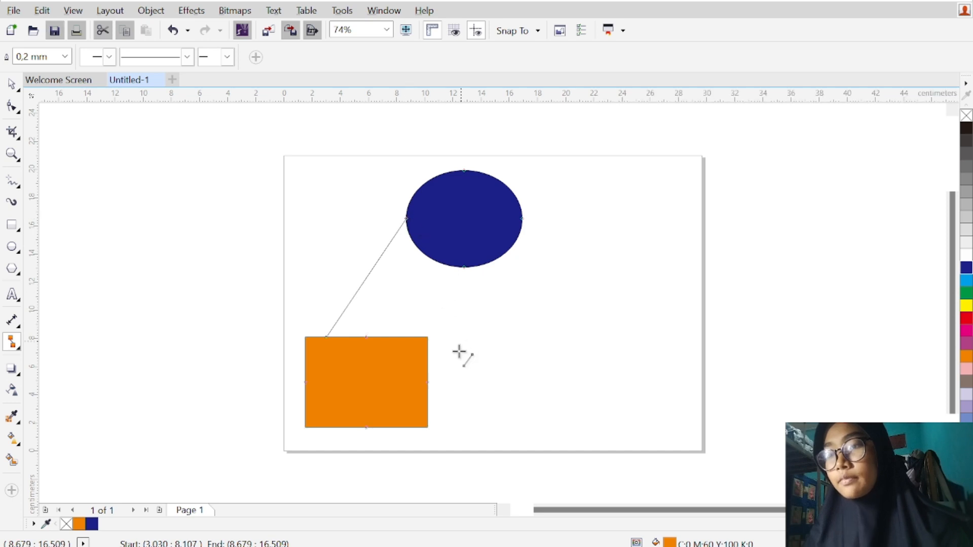
left_click_drag(426, 386, 504, 255)
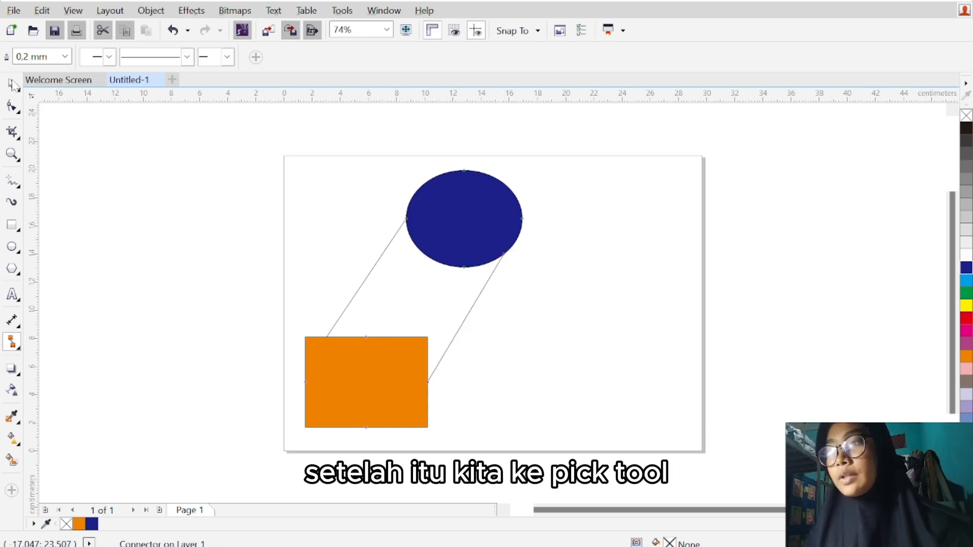
Step: Move the connected blue ellipse up and to the right, to about X 17.8 cm, Y 18.9 cm
left_click(12, 85)
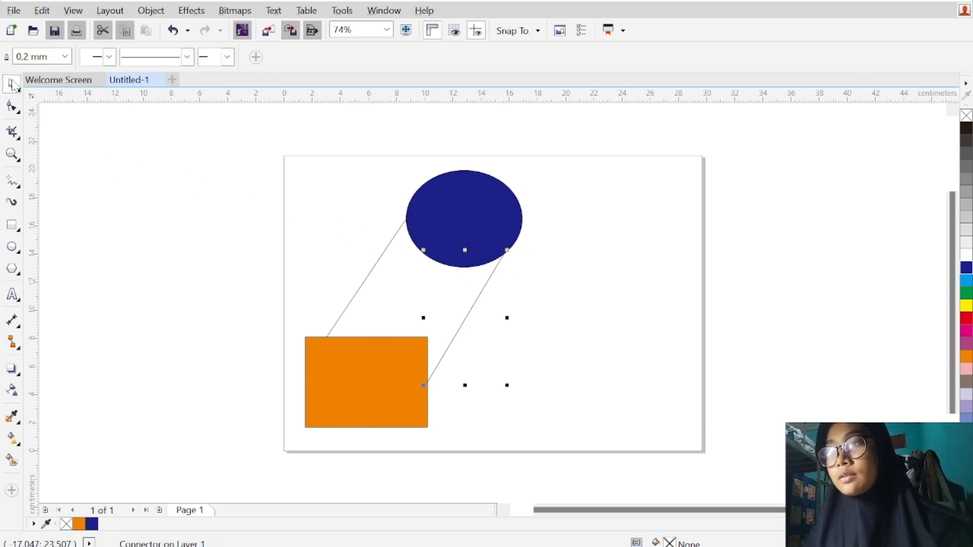
left_click(478, 210)
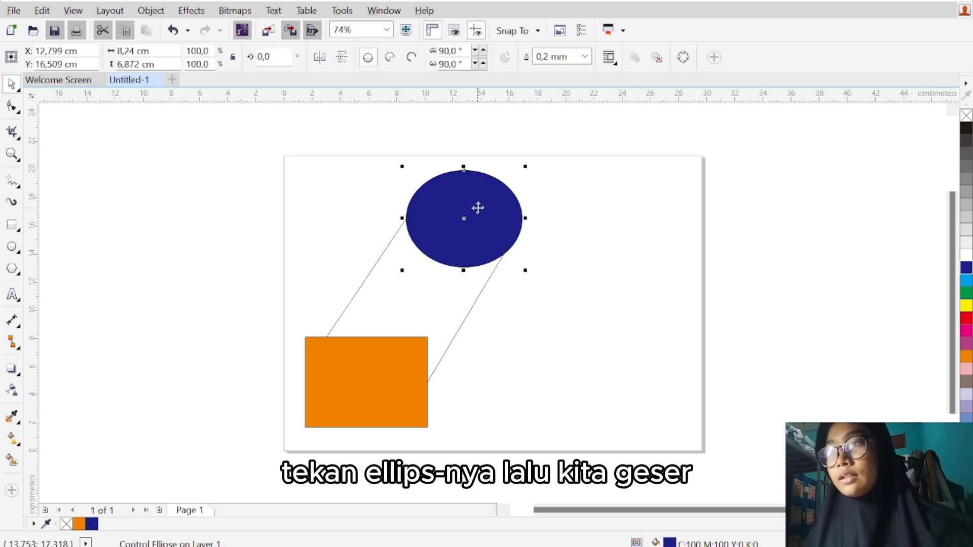
left_click_drag(461, 201, 527, 172)
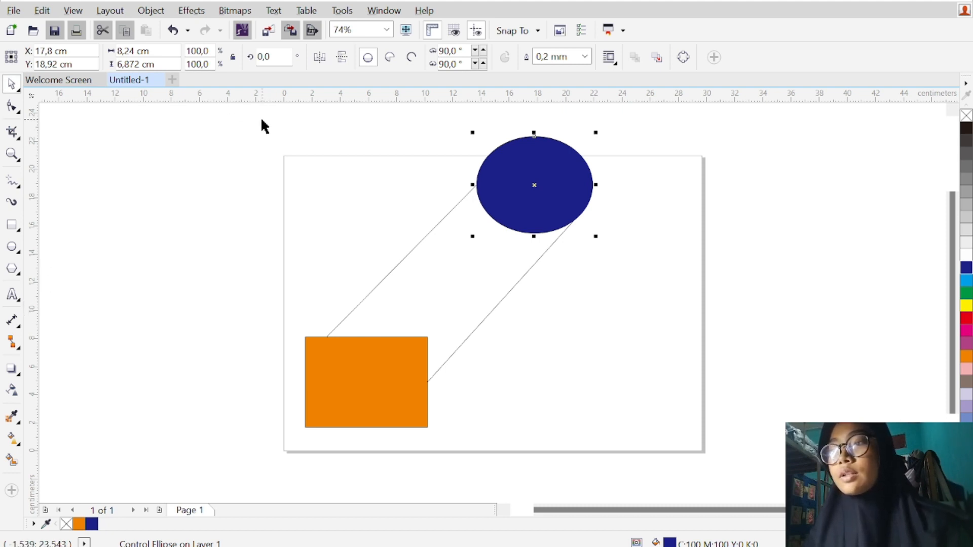
Step: Delete the rectangle, the ellipse and both connectors to clear the page
left_click_drag(262, 120, 626, 452)
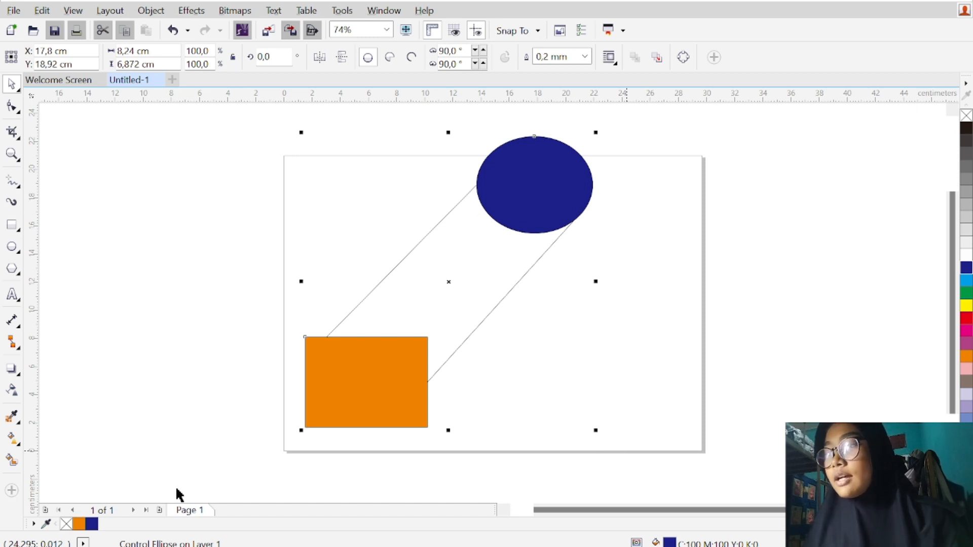
key("Delete")
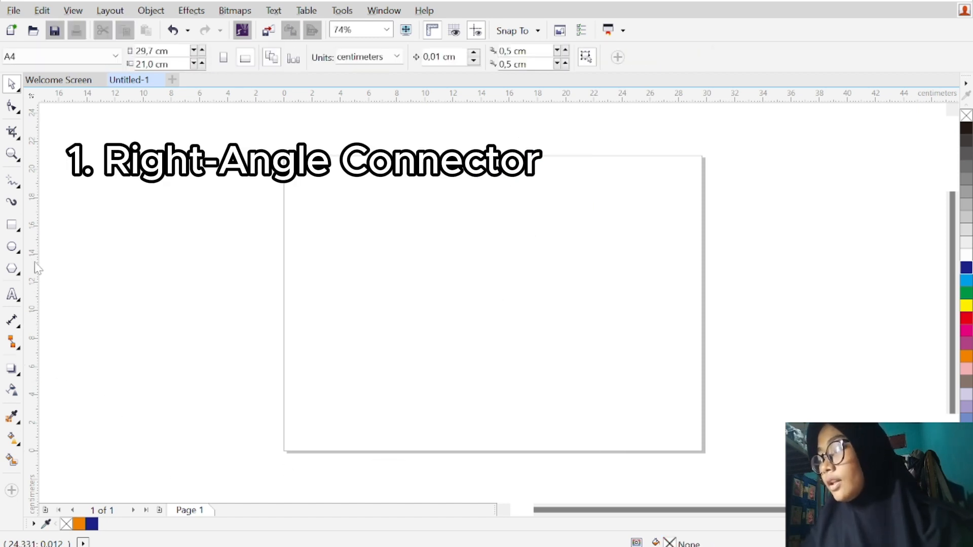
Step: Draw a rectangle about 8.96 × 6.4 cm, duplicate it with 0.5 cm offsets, and move the copy to about X 15.3 cm, Y 18.1 cm
left_click(12, 226)
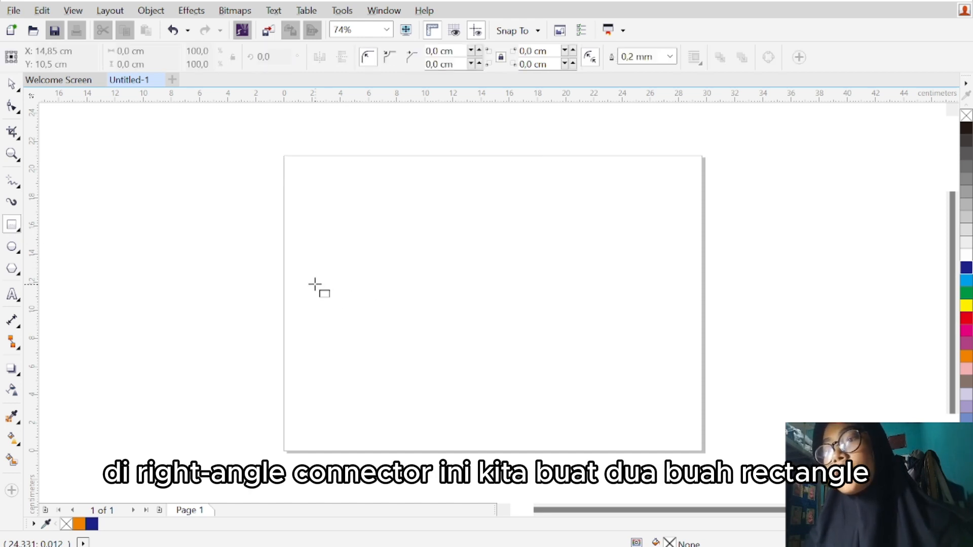
left_click_drag(315, 285, 441, 375)
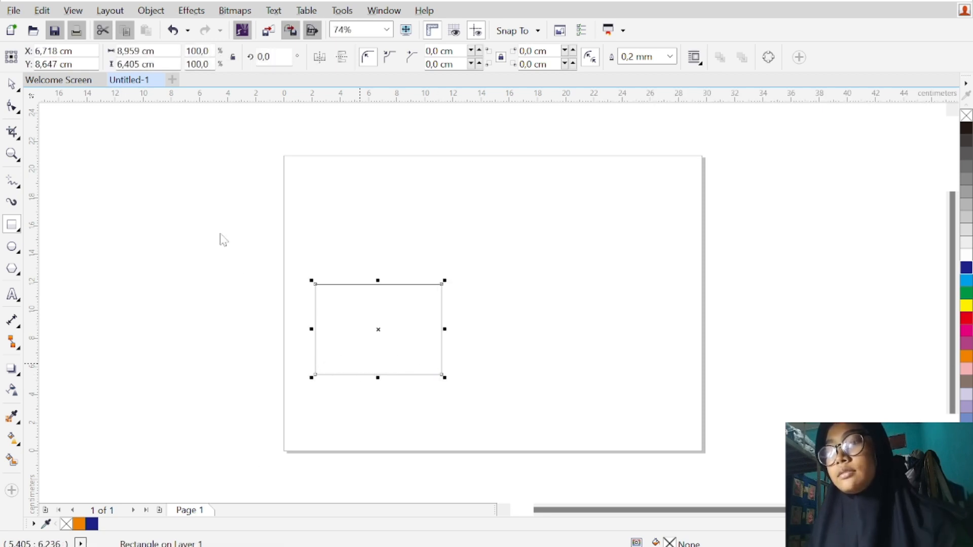
key("ctrl+d")
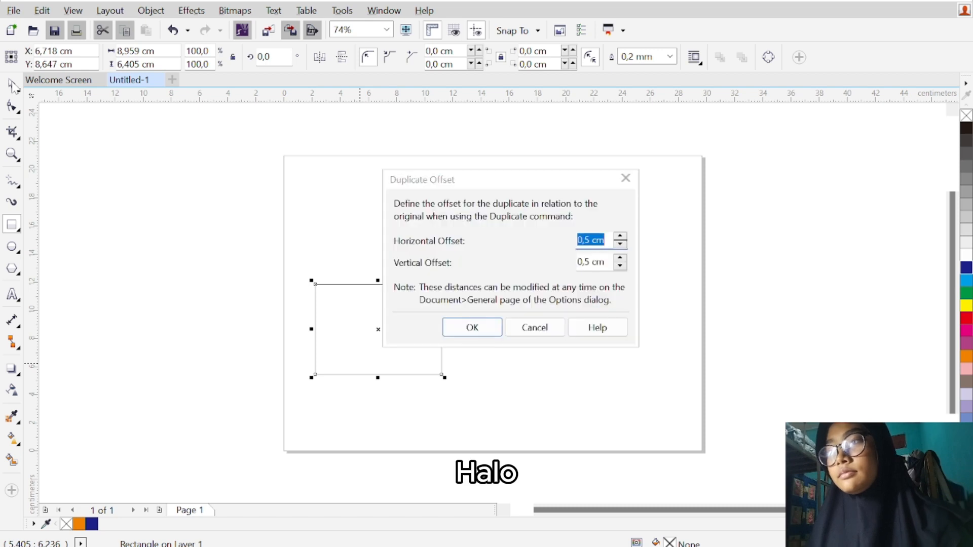
left_click(456, 328)
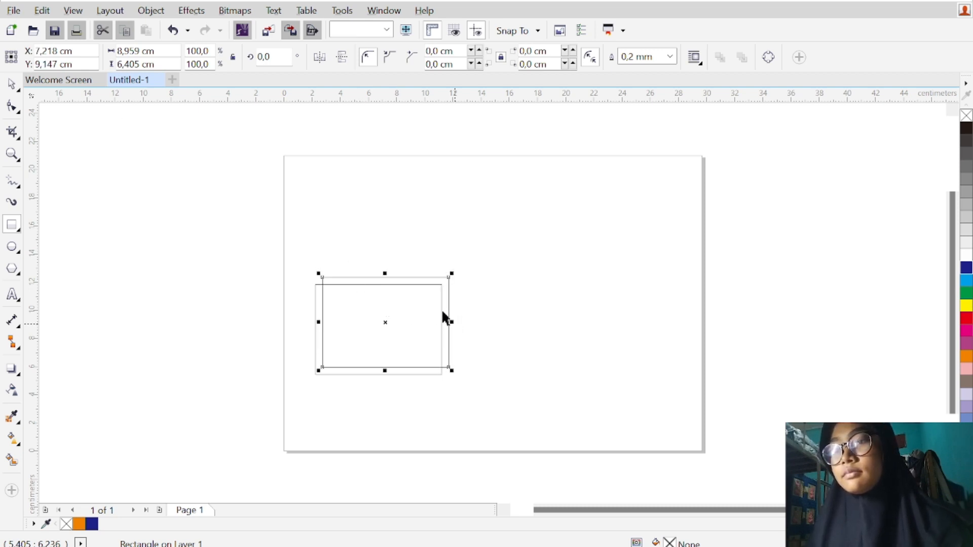
left_click_drag(506, 318, 495, 179)
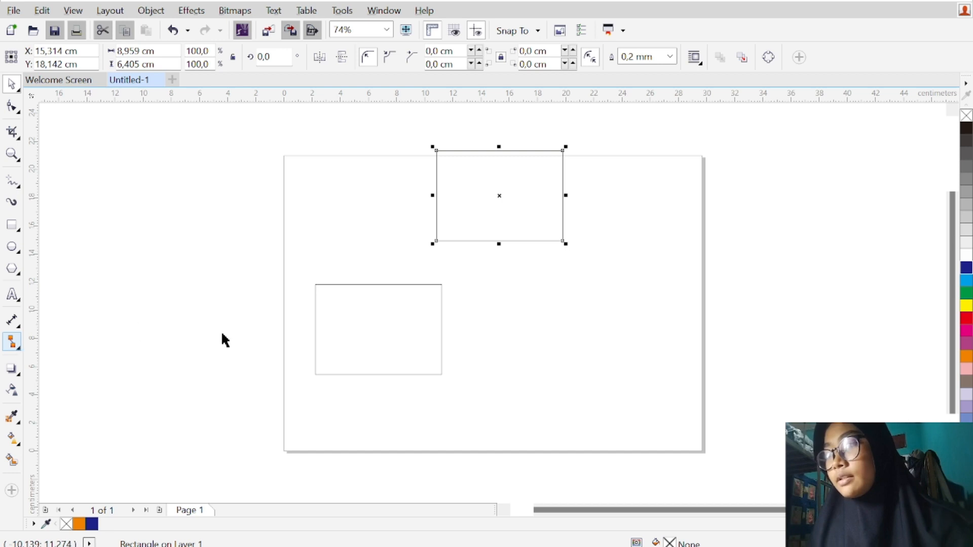
Step: Fill the upper rectangle with green and the lower rectangle with red
left_click(966, 294)
left_click(408, 328)
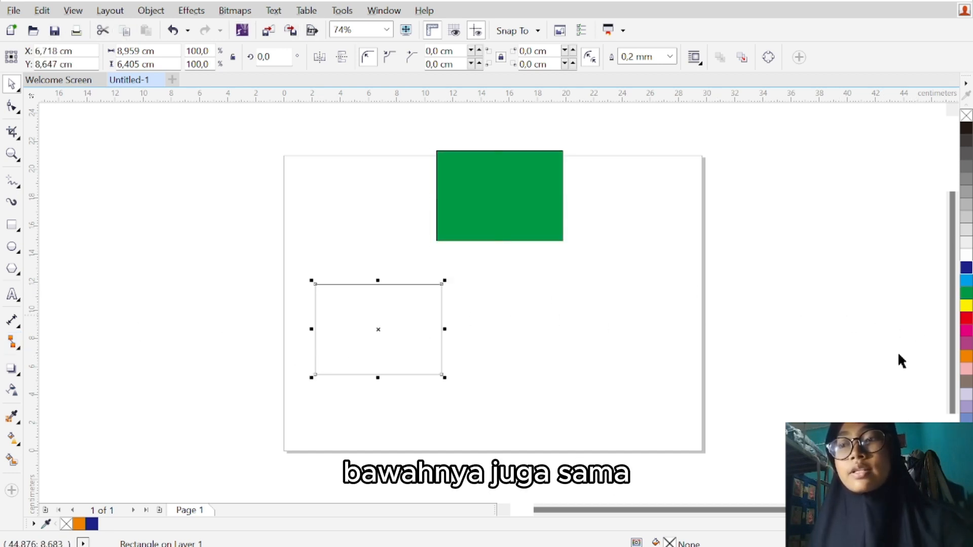
left_click(966, 319)
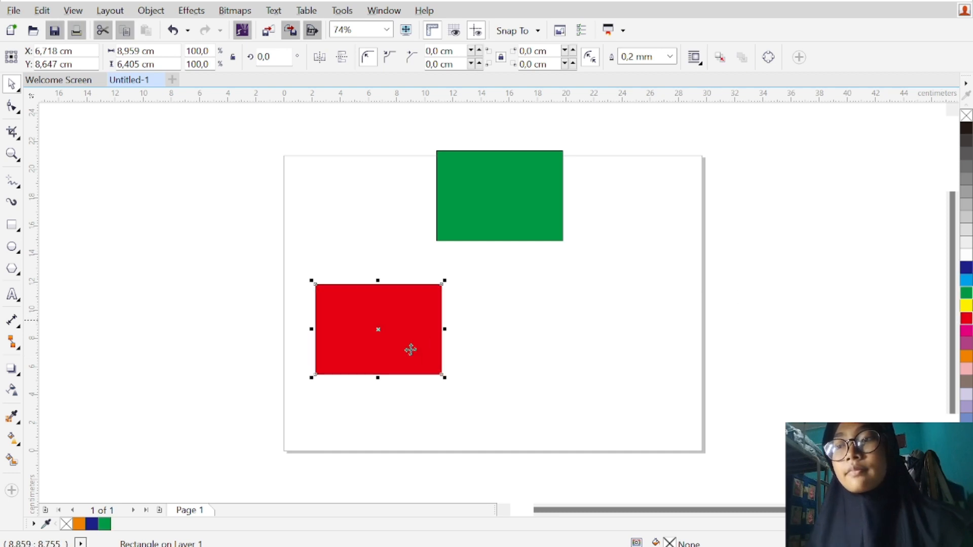
Step: Add a right-angle connector from the red rectangle's top midpoint to the green rectangle's left midpoint
left_click(18, 352)
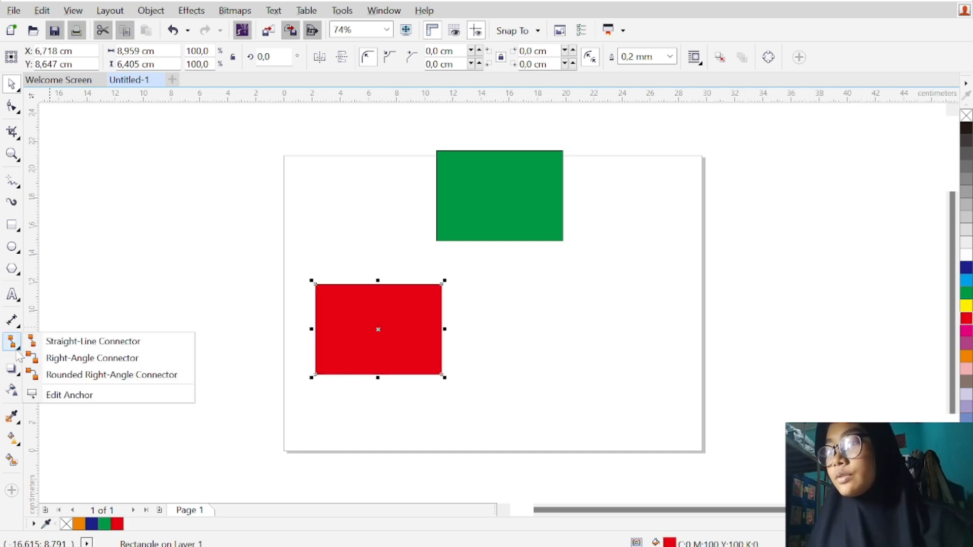
left_click(51, 358)
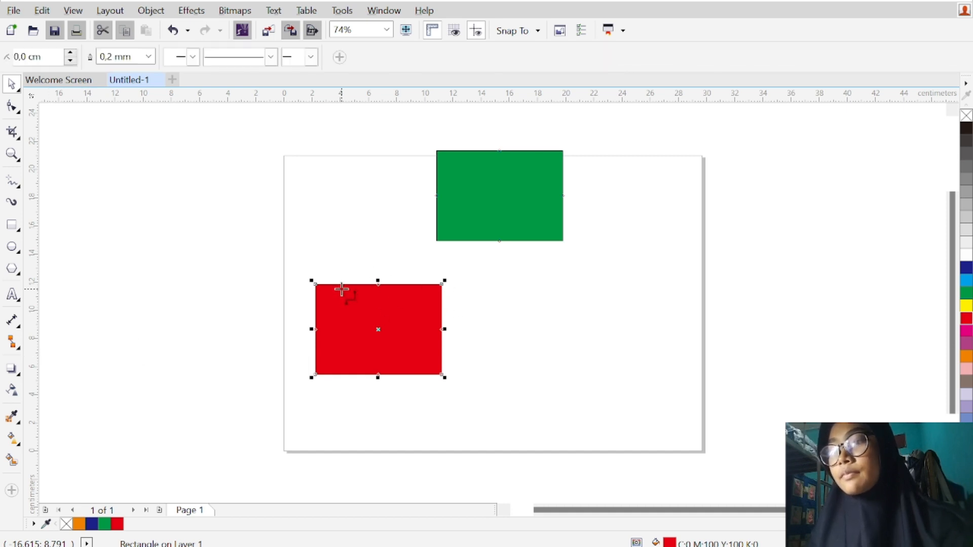
left_click_drag(341, 288, 374, 208)
left_click_drag(446, 170, 473, 179)
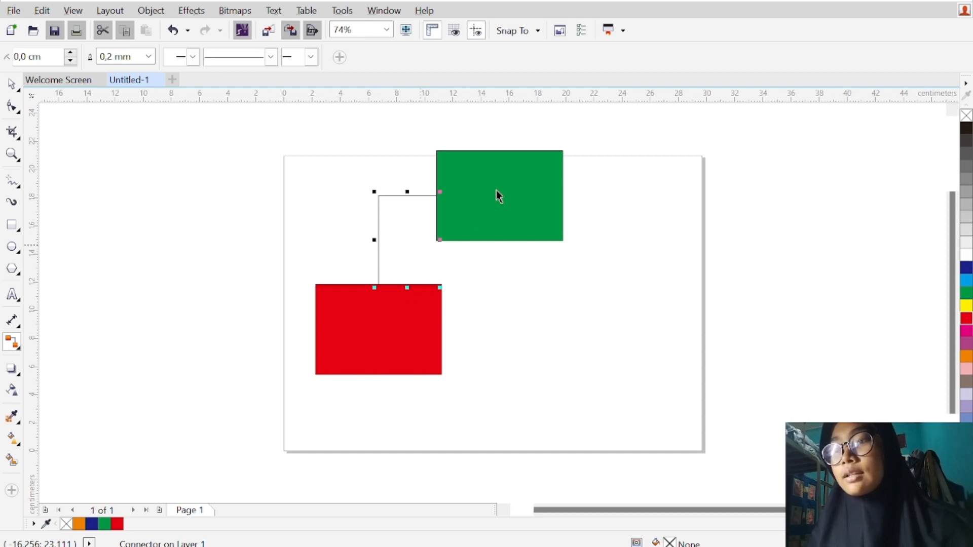
Step: Move the connected green rectangle around, leaving it at about X 15.7 cm, Y 17.4 cm
key("space")
left_click(477, 192)
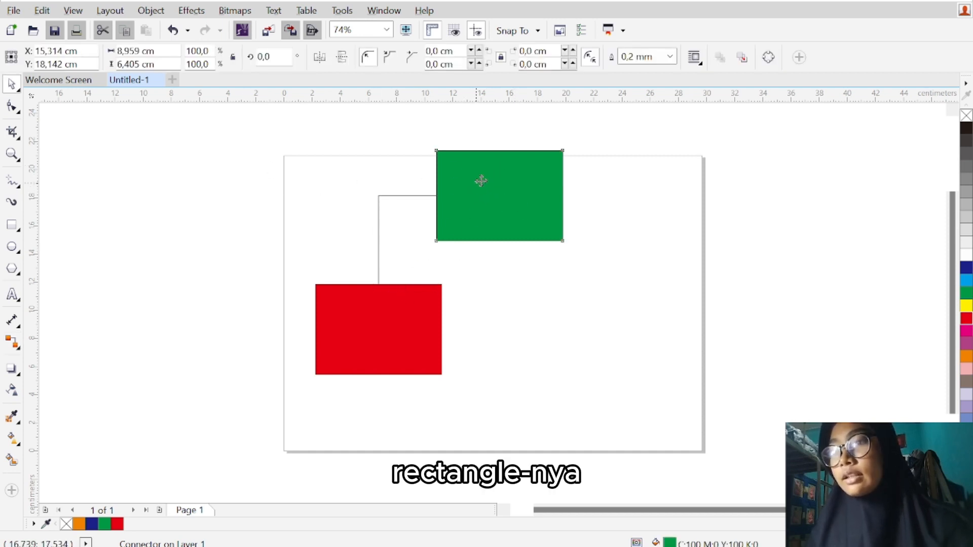
left_click_drag(485, 183, 516, 199)
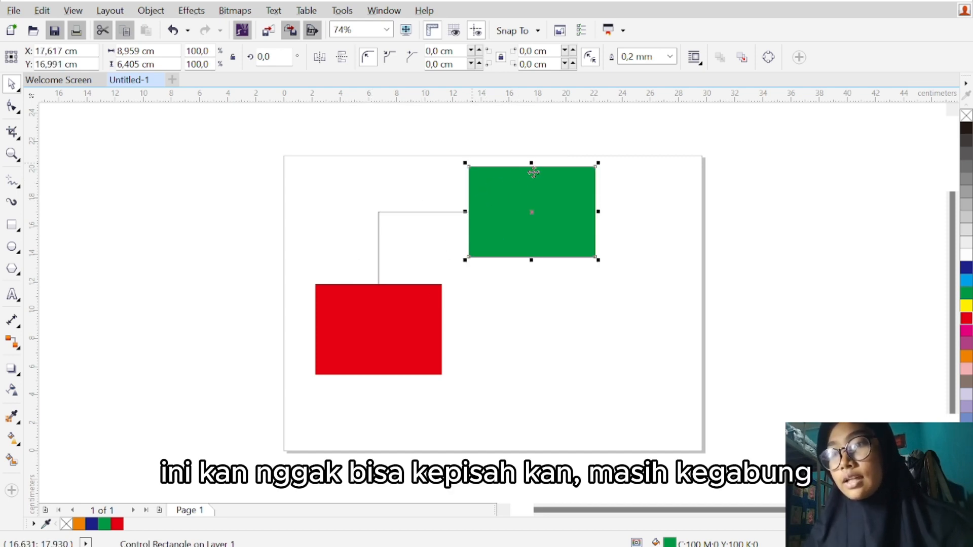
left_click_drag(523, 196, 496, 190)
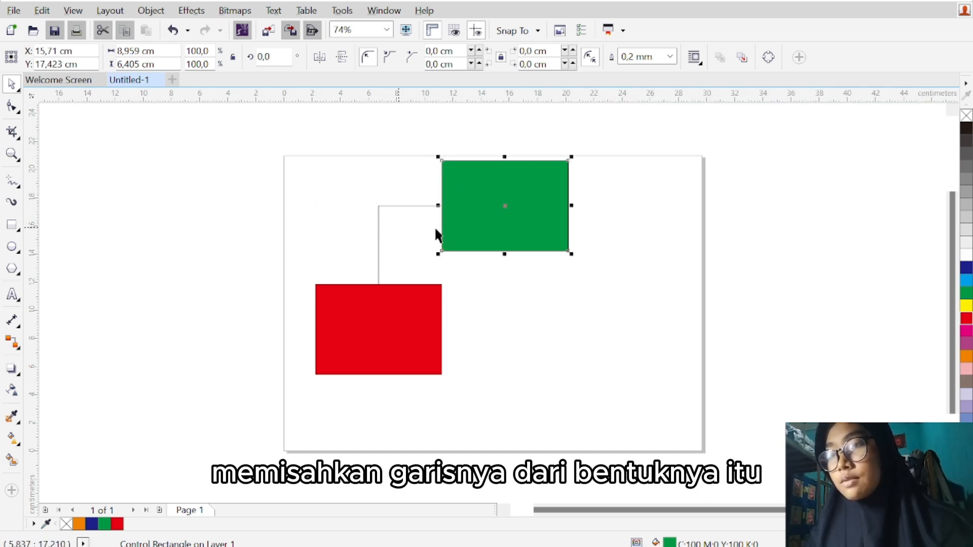
Step: Select the right-angle connector between the two rectangles and apply Break Apart to it
left_click_drag(347, 173, 434, 260)
left_click_drag(452, 291, 449, 290)
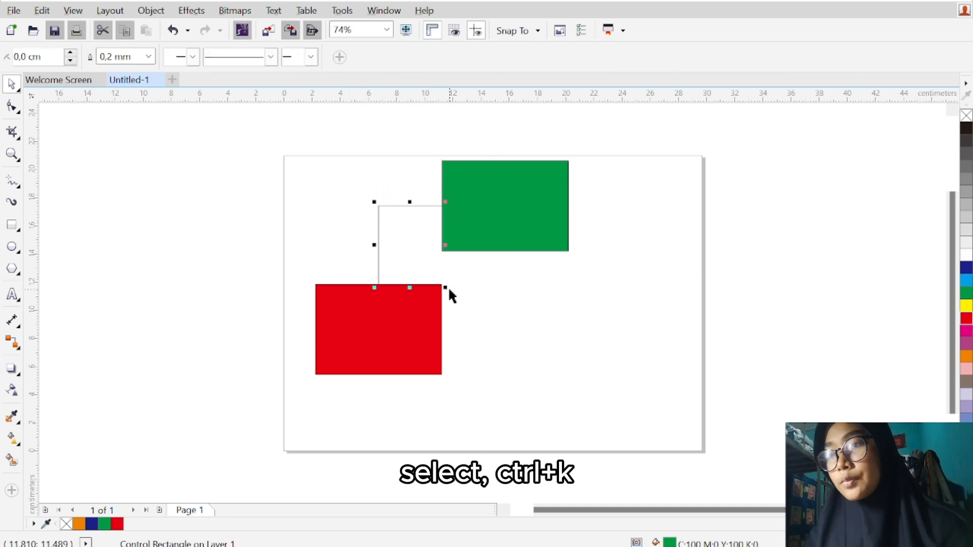
key("ctrl+k")
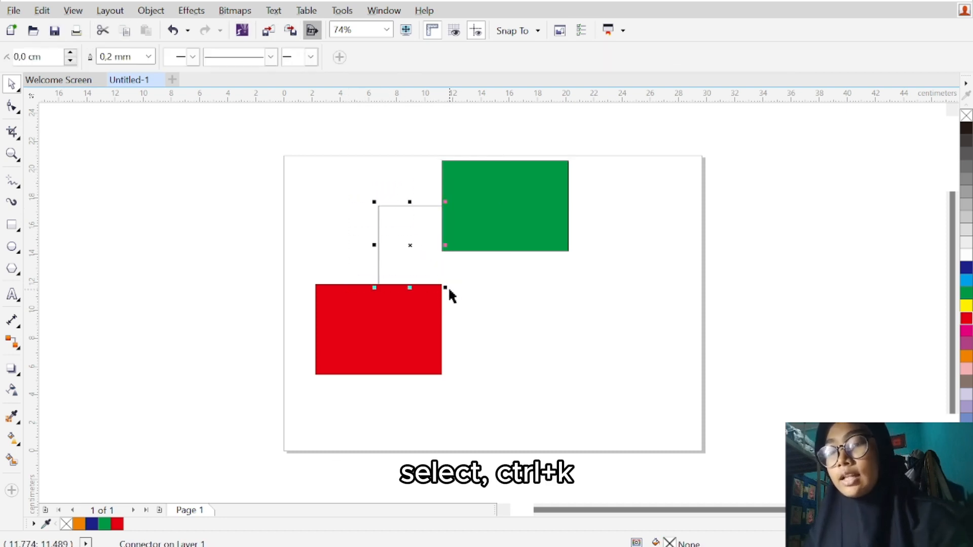
Step: Move the detached right-angle connector away from both rectangles to the empty upper-left area of the page
left_click(396, 227)
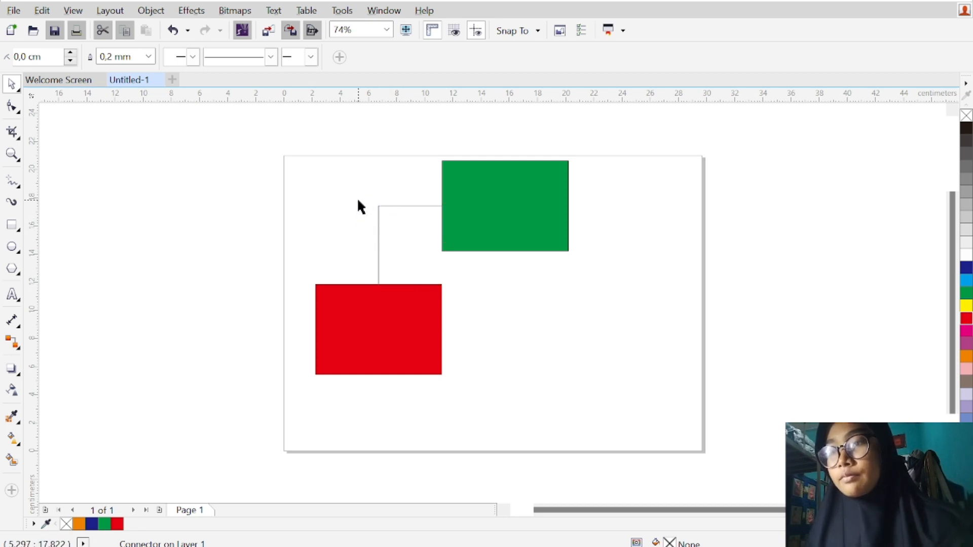
left_click(408, 216)
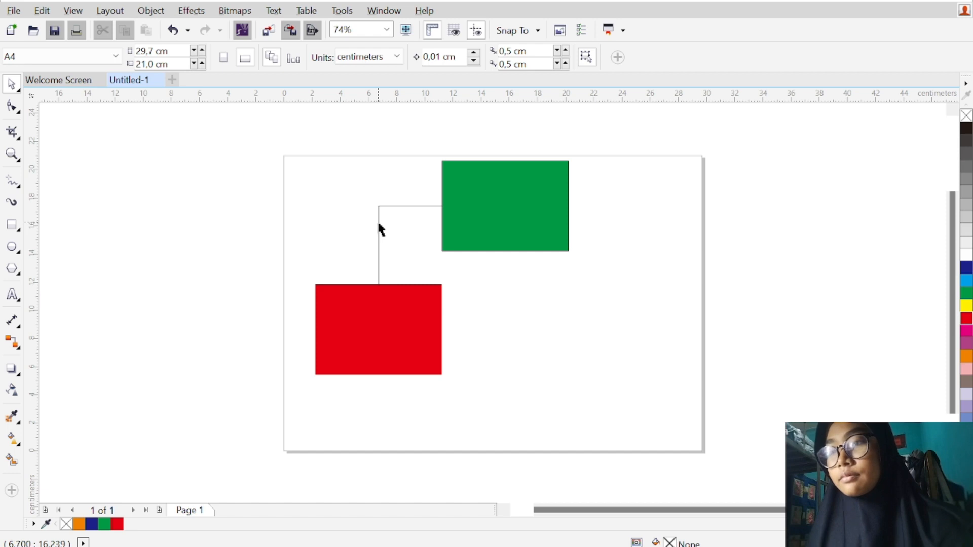
left_click(379, 223)
left_click(395, 223)
left_click_drag(396, 222, 447, 276)
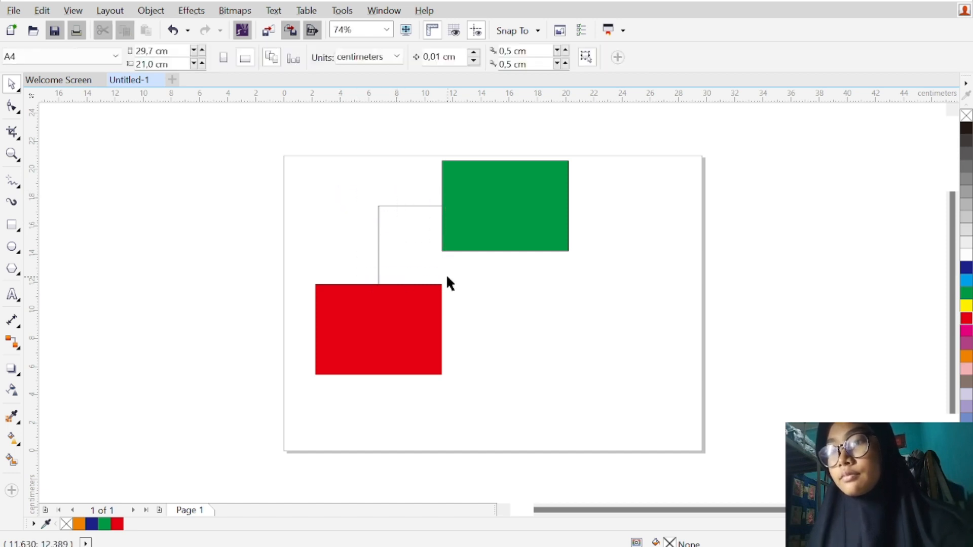
left_click(378, 223)
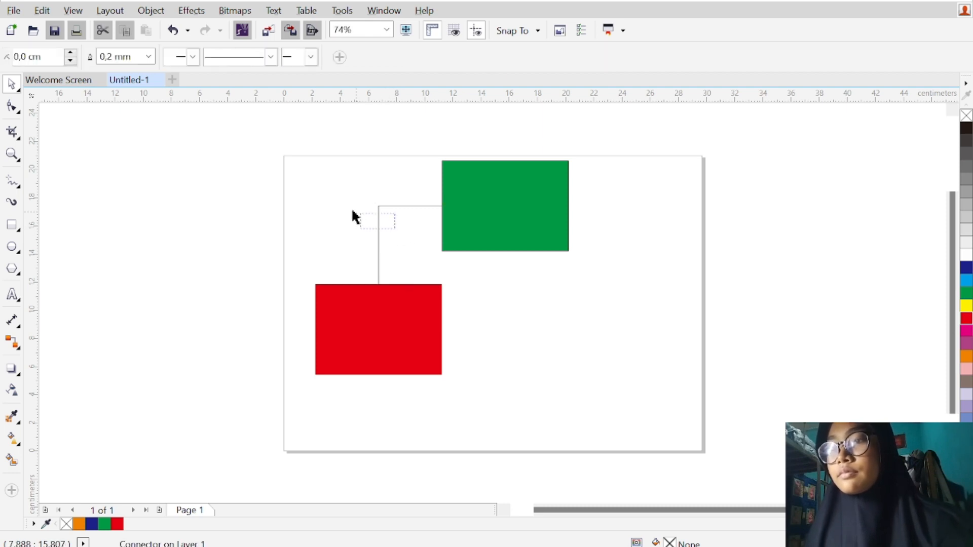
left_click(396, 228)
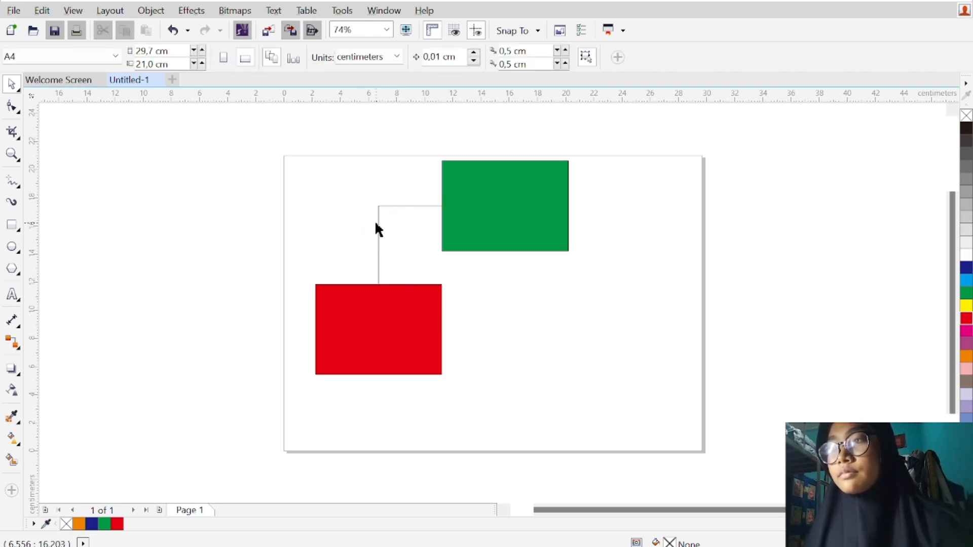
left_click(379, 230)
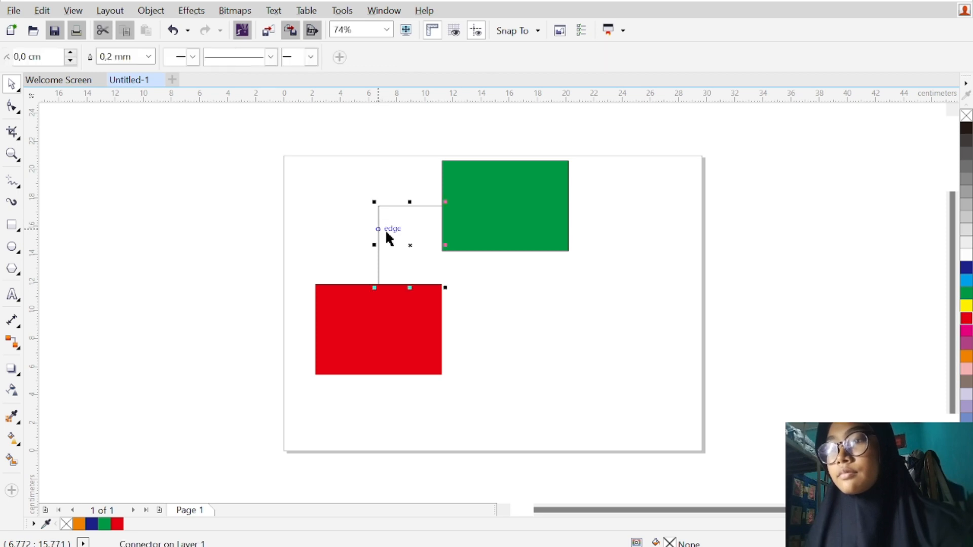
left_click_drag(389, 236, 352, 206)
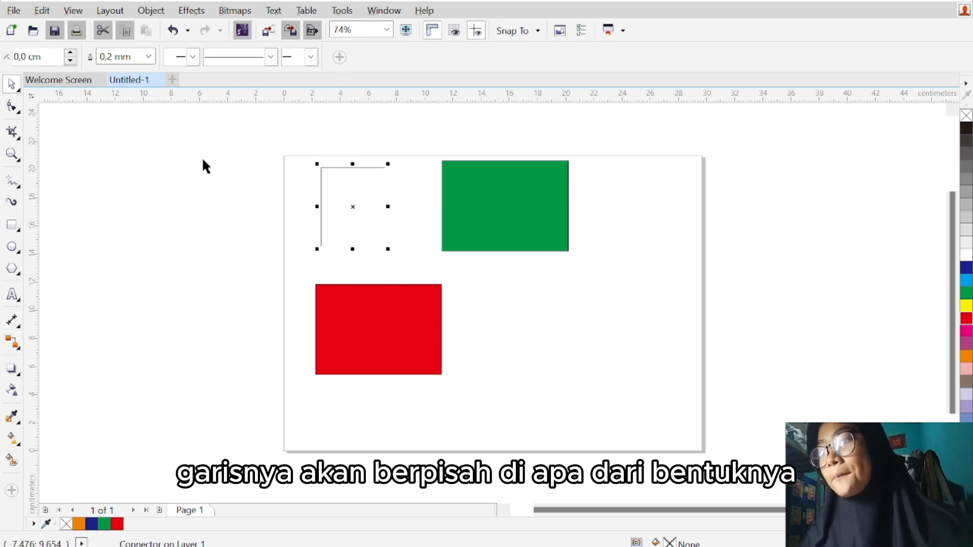
Step: Delete the green rectangle, the red rectangle and the loose connector from the page
left_click_drag(267, 139, 596, 419)
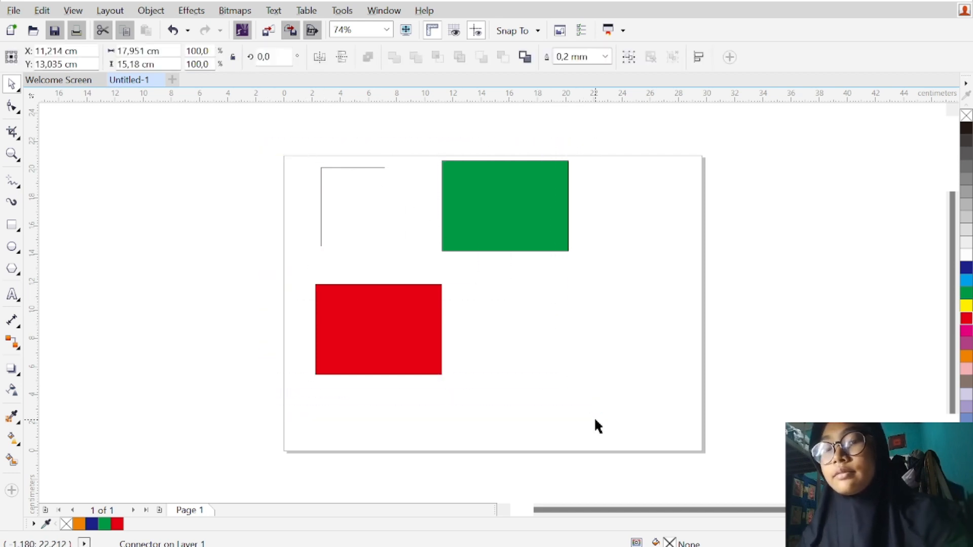
key("Delete")
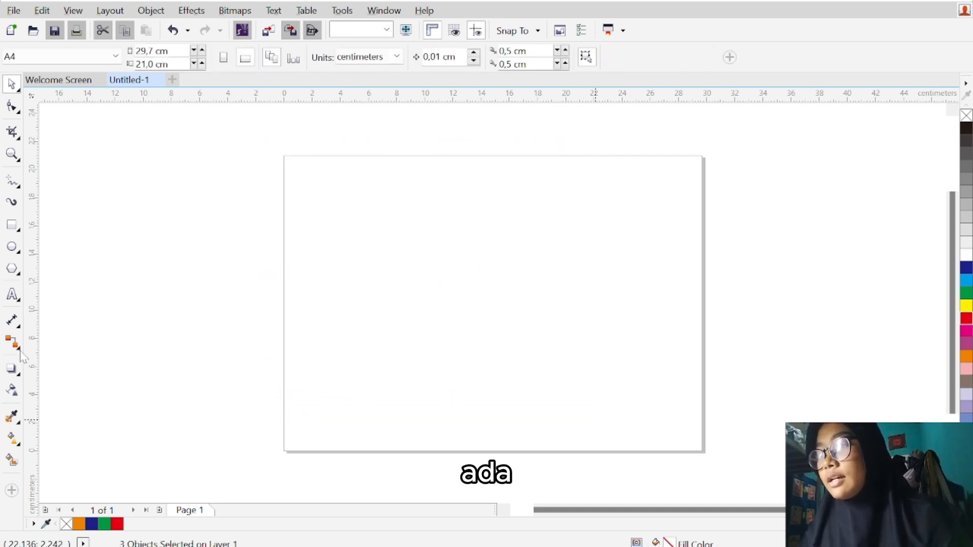
left_click(19, 349)
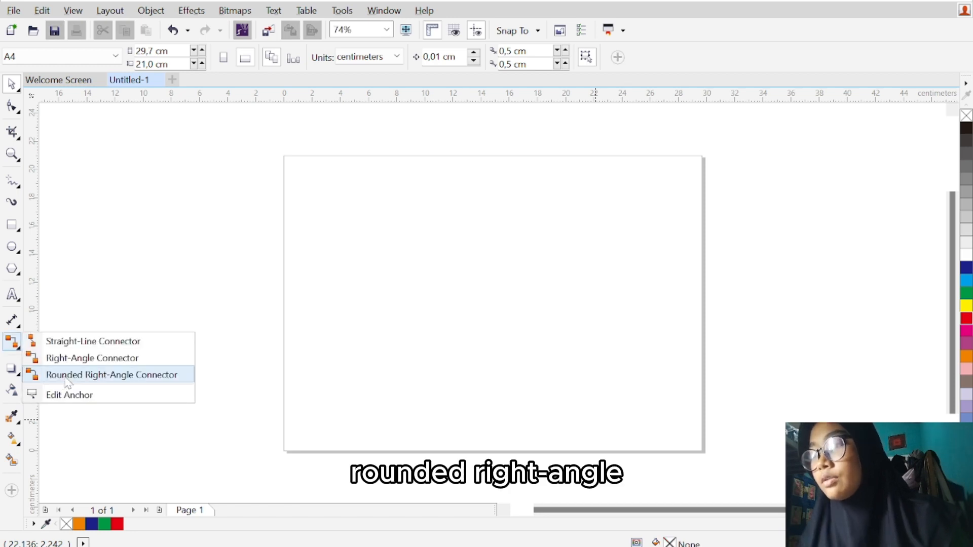
left_click(69, 253)
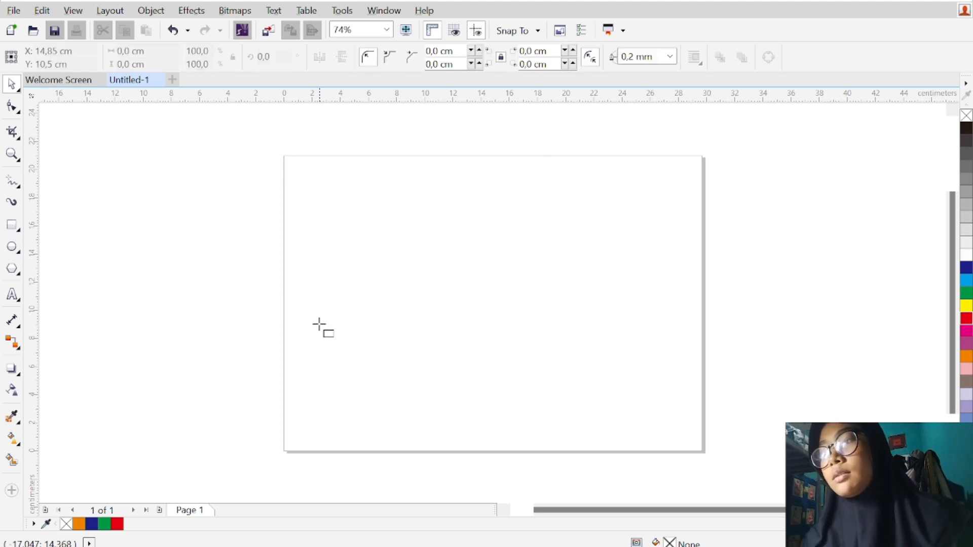
Step: Draw a red-filled rectangle about 9.2 by 6.5 cm and a yellow-filled circle about 7.5 cm across to its upper right
left_click_drag(319, 324, 450, 416)
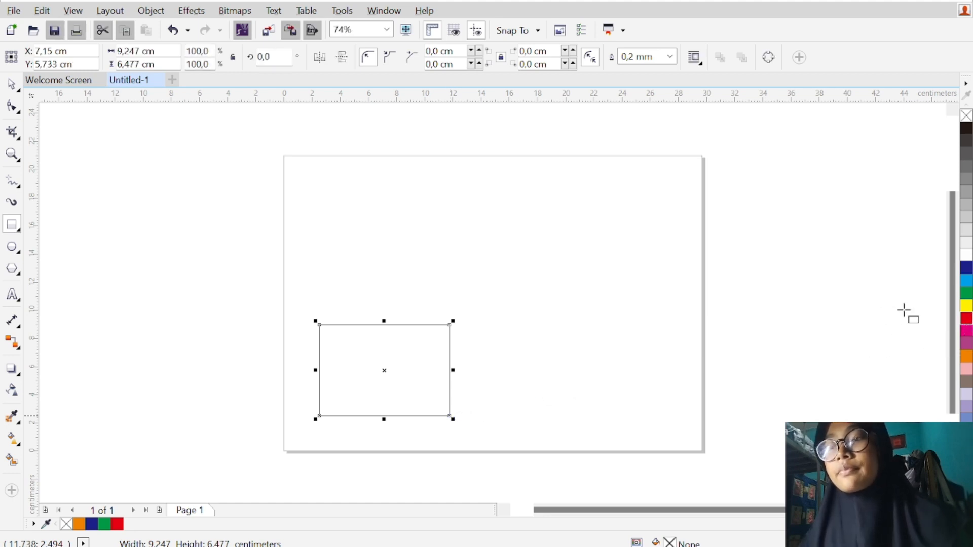
left_click(966, 318)
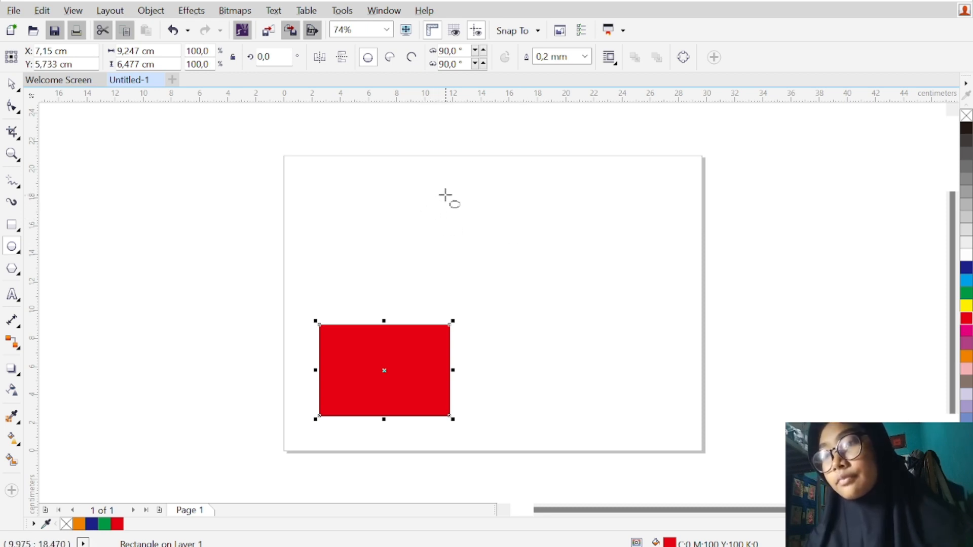
left_click_drag(445, 195, 552, 302)
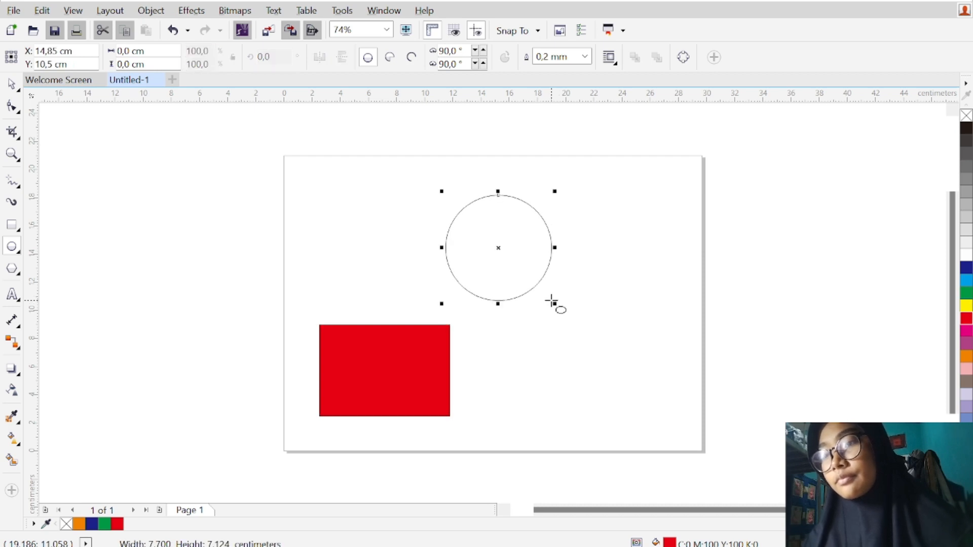
left_click(965, 308)
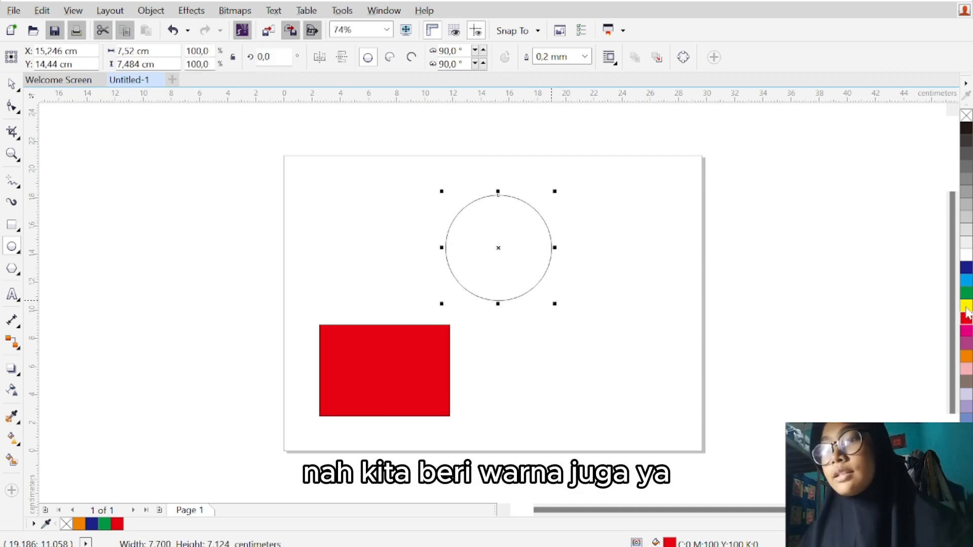
Step: Link the red rectangle's right midpoint to the yellow circle's bottom with a rounded right-angle connector
left_click(19, 350)
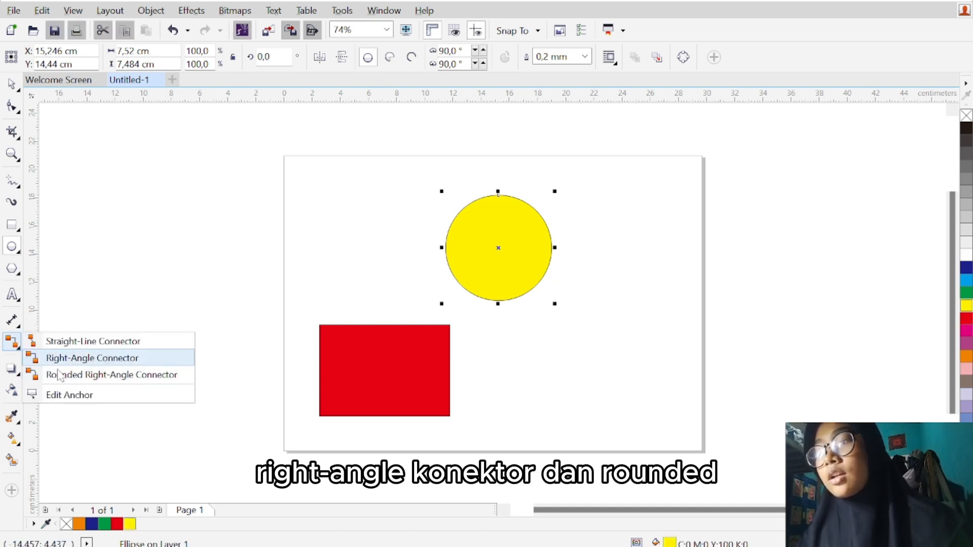
left_click(136, 375)
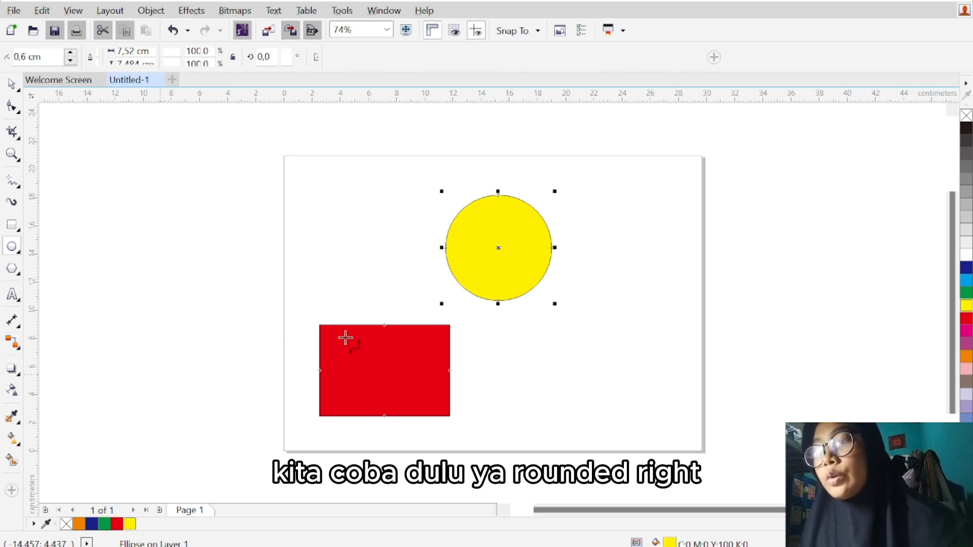
left_click_drag(352, 328, 477, 264)
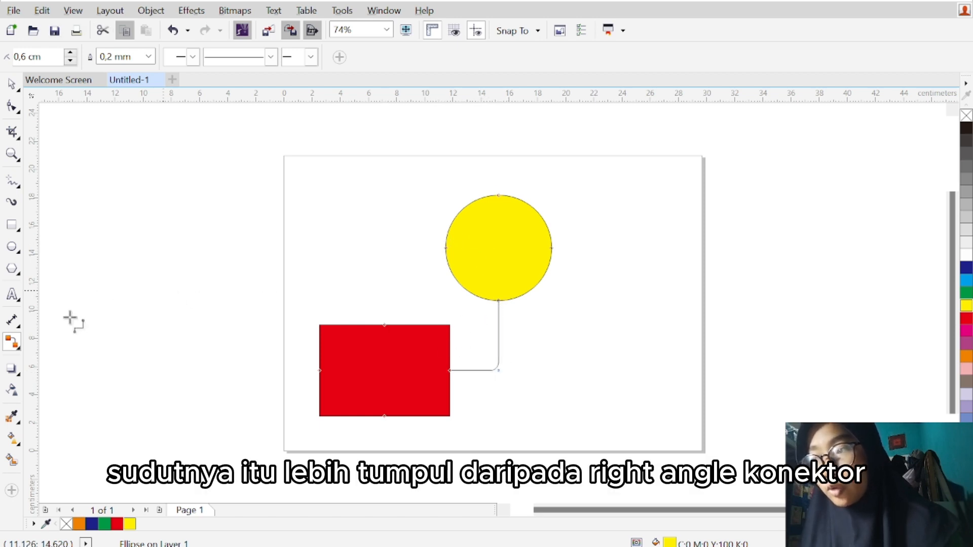
Step: Add a right-angle connector from the red rectangle's top edge to the yellow circle's left side
left_click(19, 349)
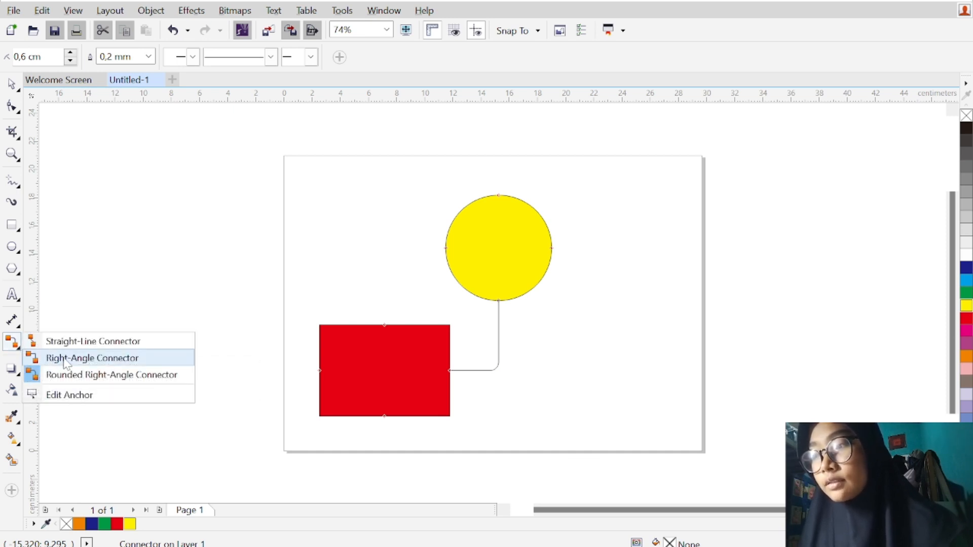
left_click(66, 362)
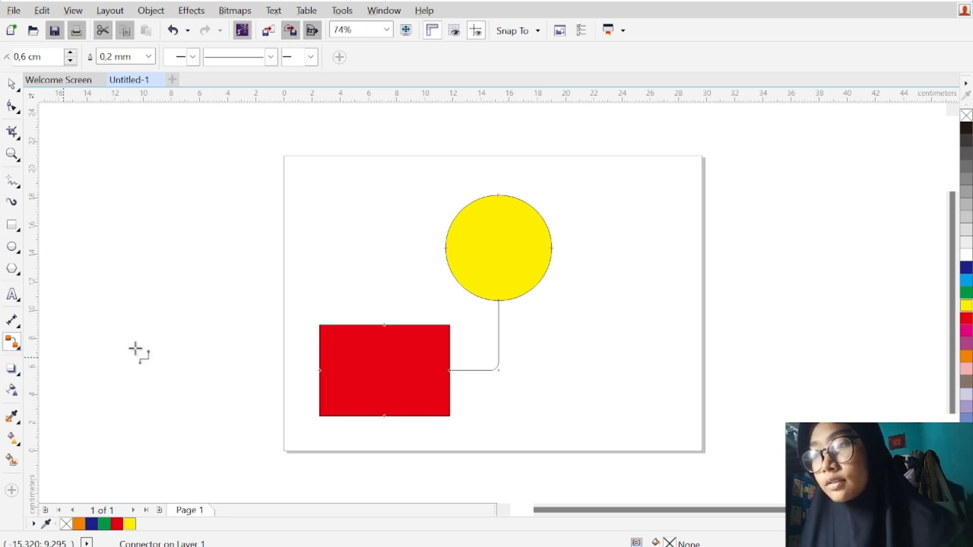
left_click(352, 330)
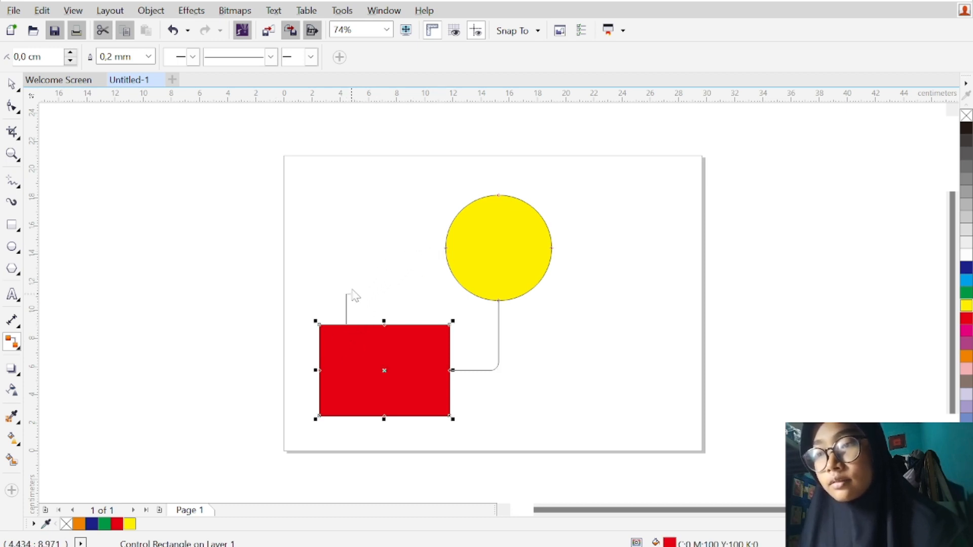
left_click_drag(354, 295, 486, 222)
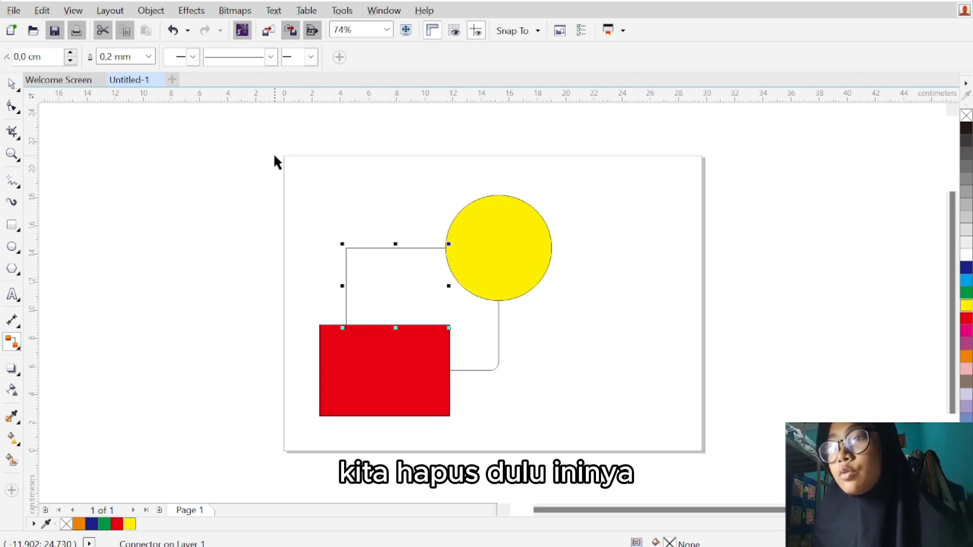
Step: Delete the red rectangle, the yellow circle and both of their connectors
key("space")
mouse_move(275, 156)
left_mouse_down()
mouse_move(560, 404)
mouse_move(589, 451)
left_mouse_up()
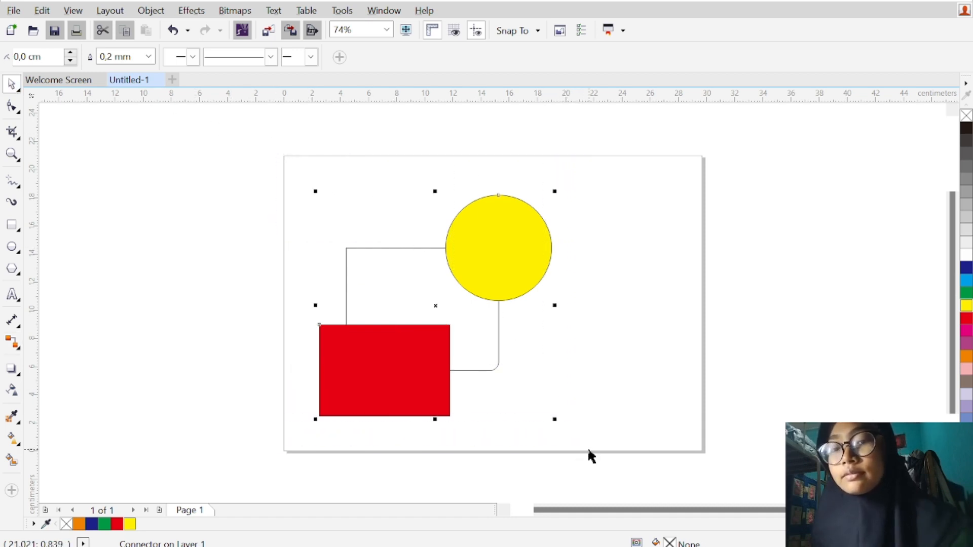
key("ctrl+z")
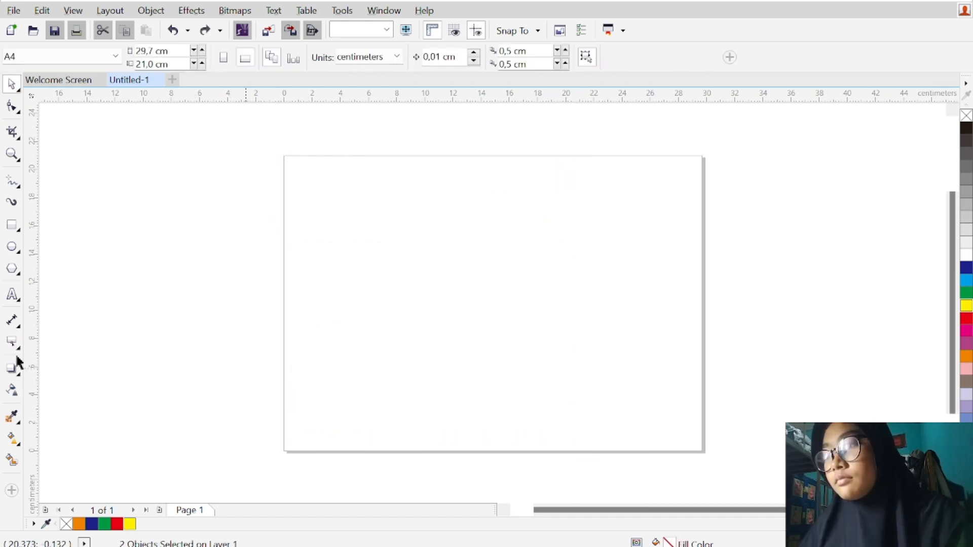
left_click(21, 352)
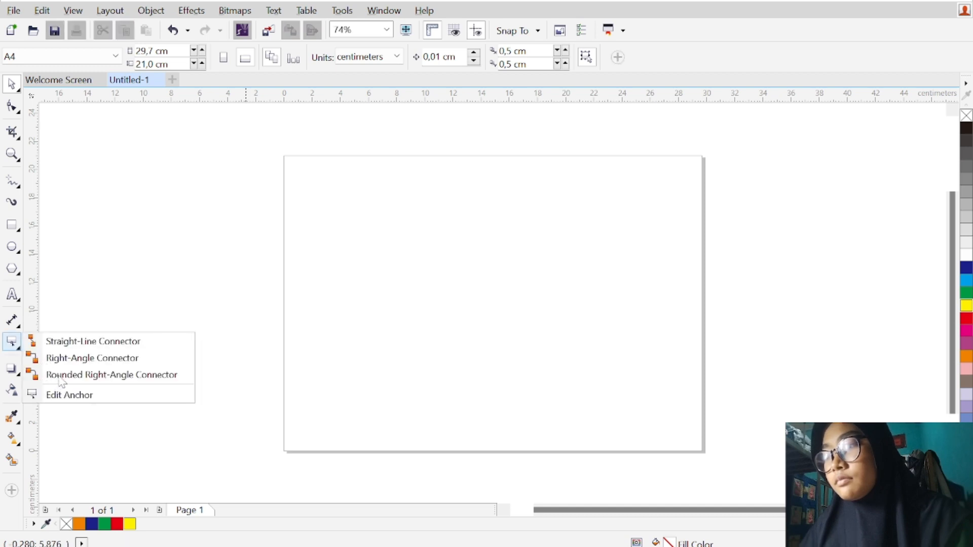
left_click(61, 375)
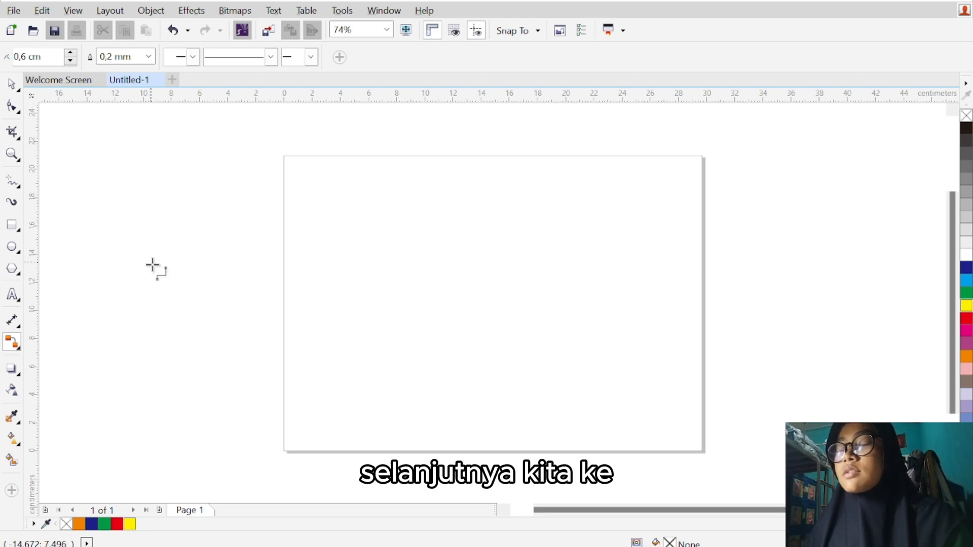
Step: Draw a rectangle about 9.2 by 6.2 cm and an ellipse about 7.8 by 7.3 cm to its upper right
left_click(14, 227)
left_click_drag(335, 301, 465, 389)
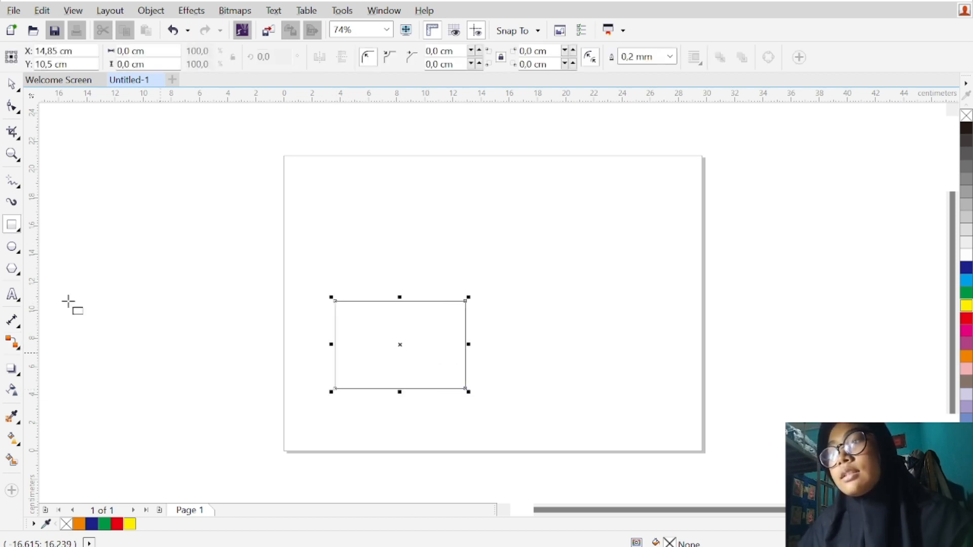
left_click(12, 246)
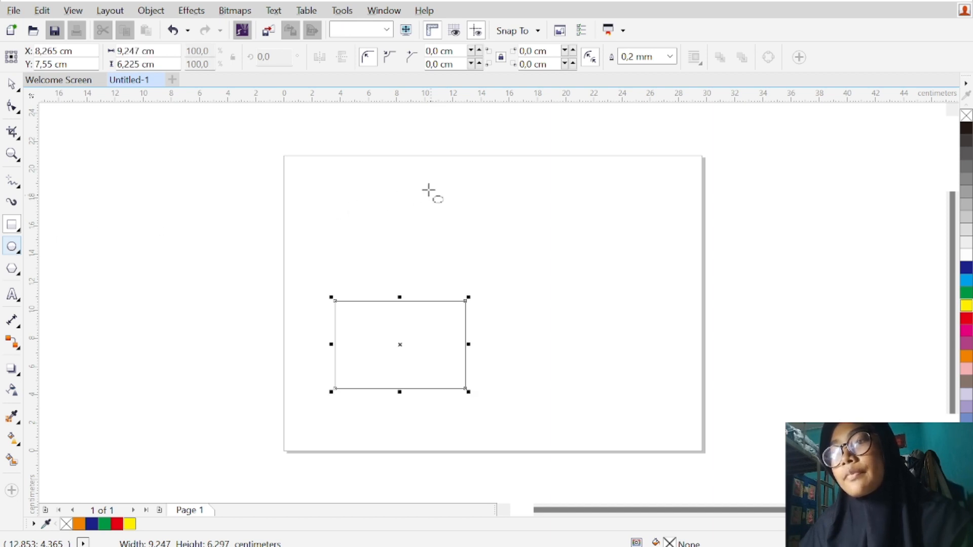
left_click_drag(430, 180, 540, 283)
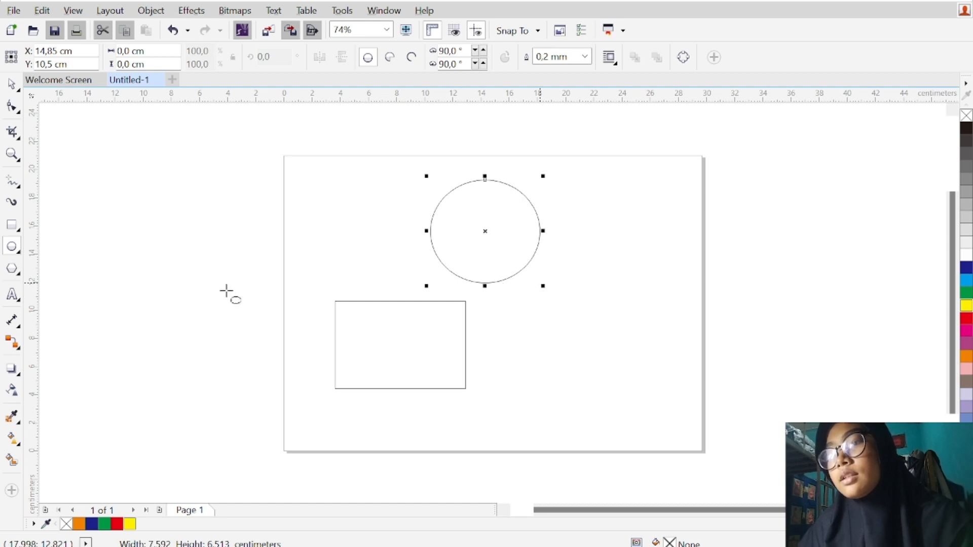
Step: Fill the ellipse with light blue and the rectangle with the grey-brown swatch (C0 M20 Y20 K60)
left_click(967, 281)
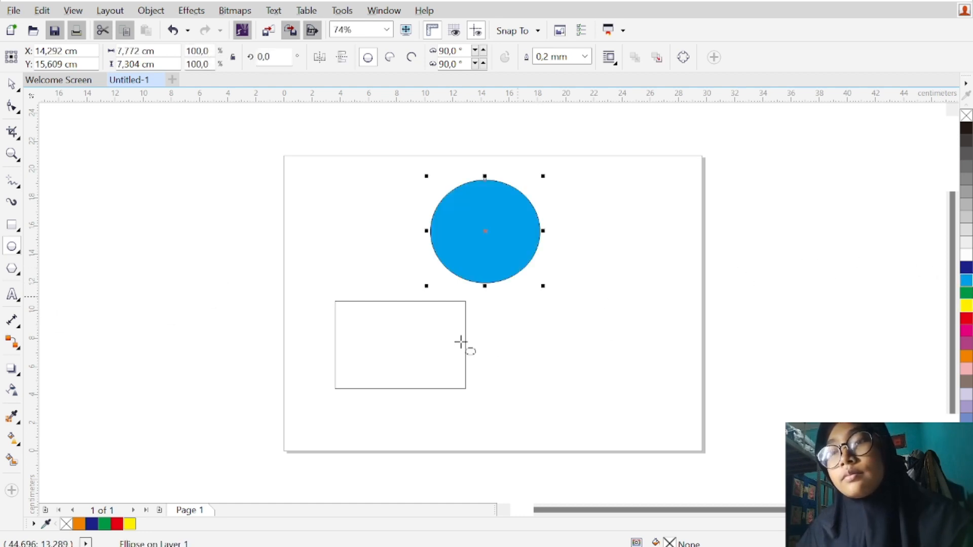
left_click(425, 346)
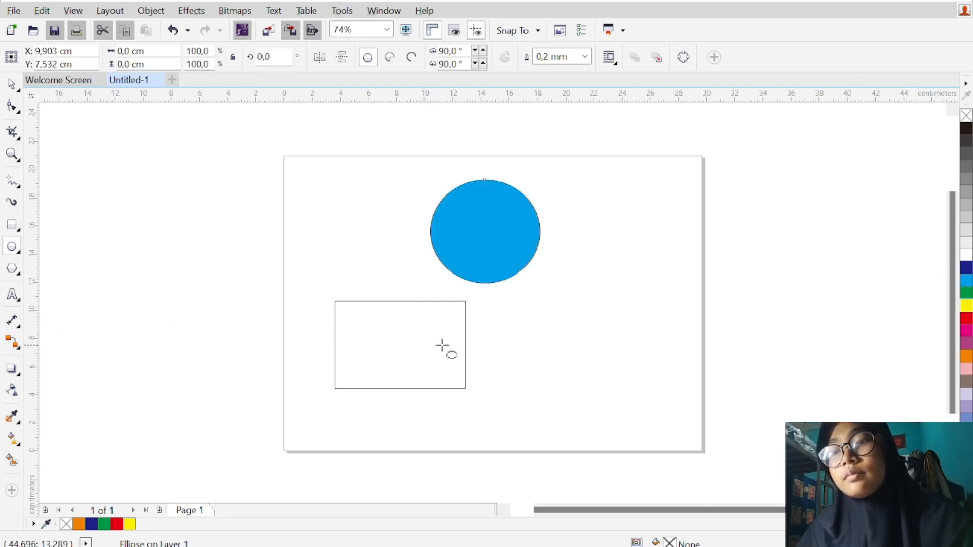
left_click(966, 384)
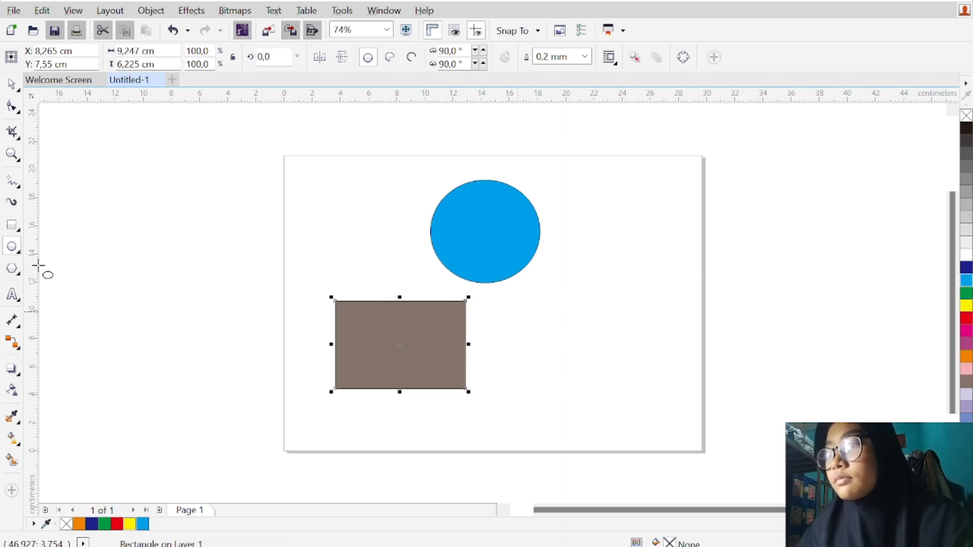
left_click(20, 349)
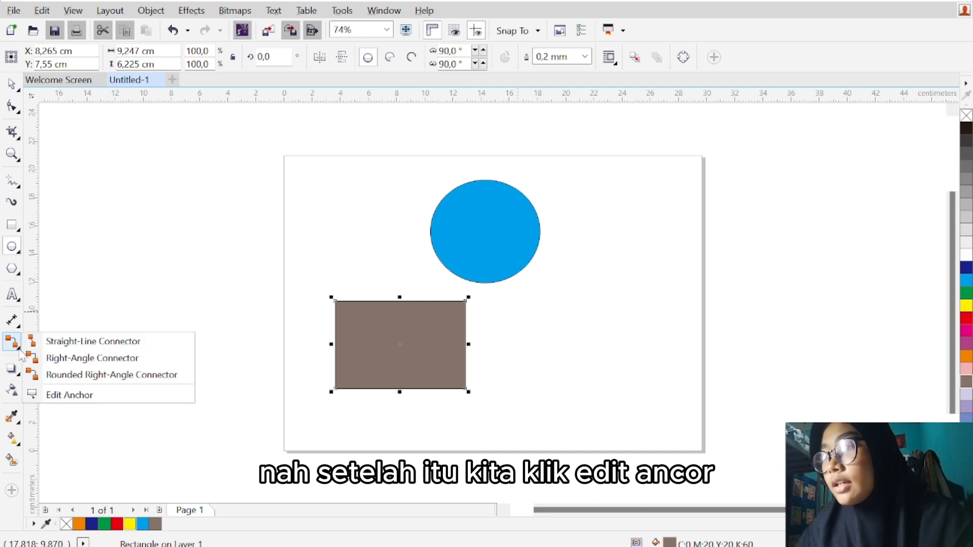
left_click(51, 395)
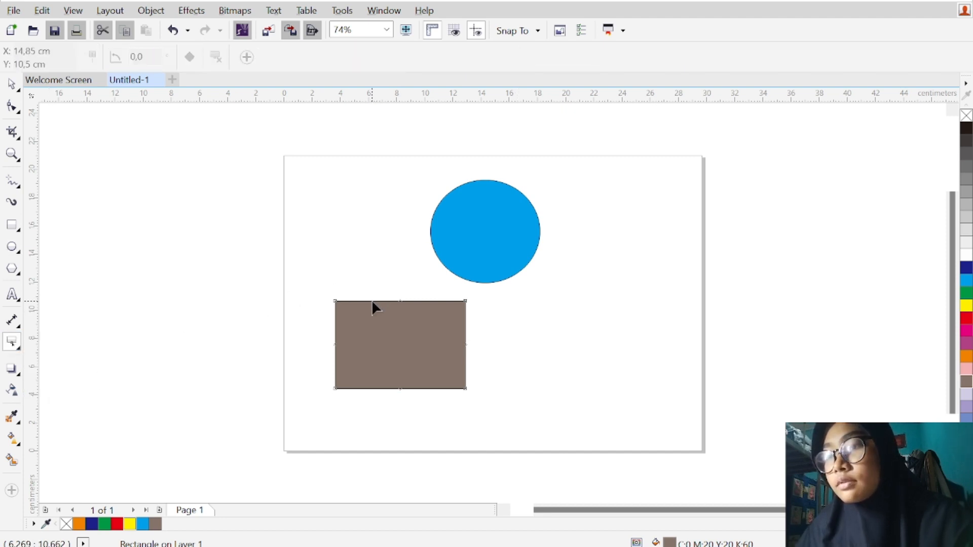
left_click_drag(372, 299, 411, 234)
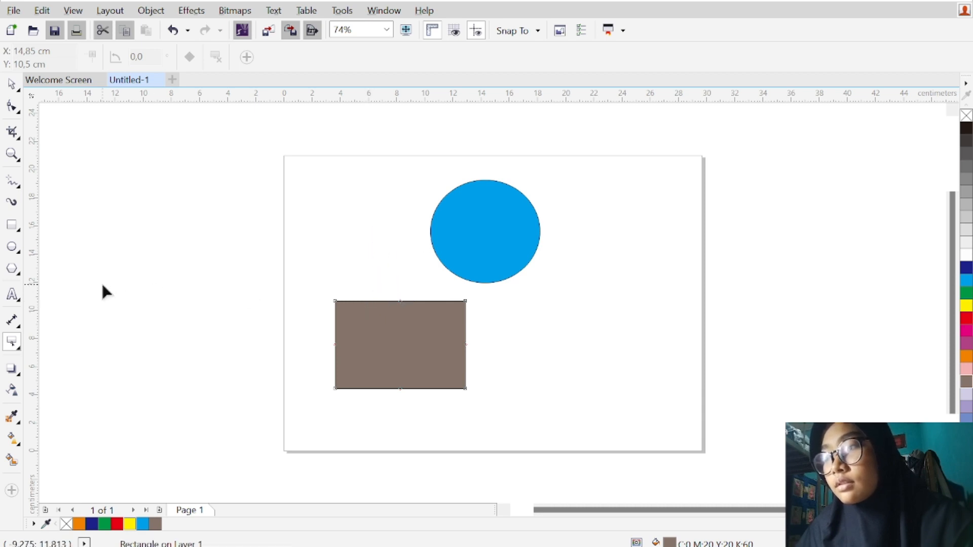
Step: Draw a right-angle connector from the grey-brown rectangle's top edge to the blue ellipse's left side
left_click(19, 349)
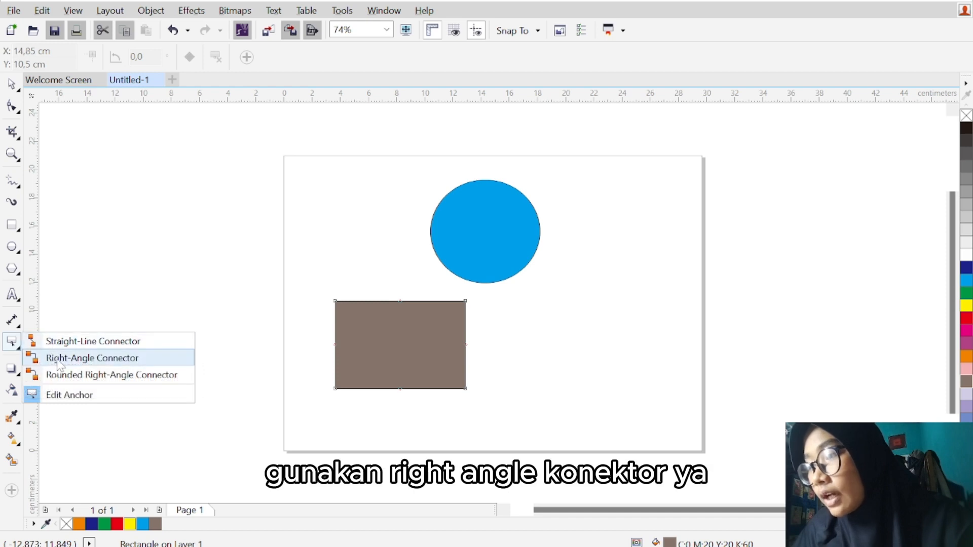
left_click(60, 359)
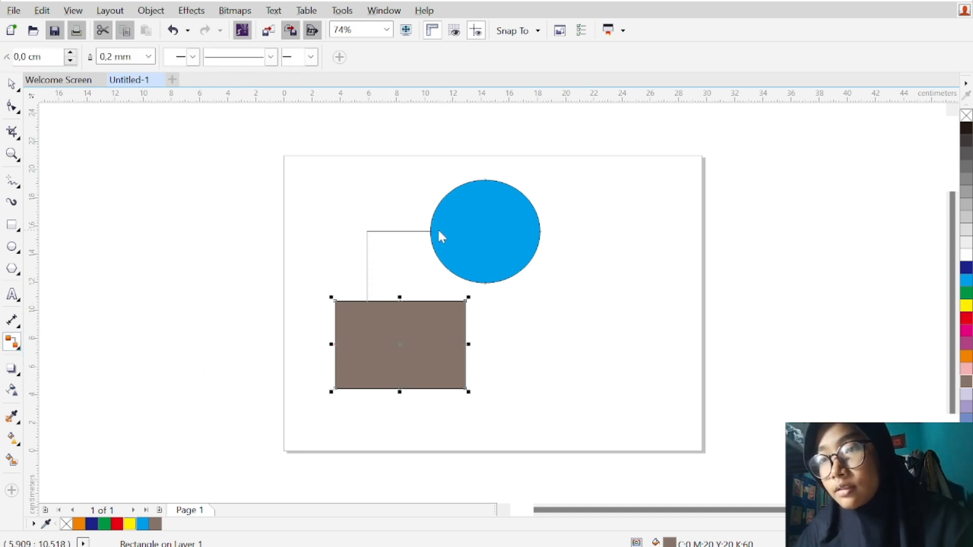
left_click_drag(438, 236, 439, 231)
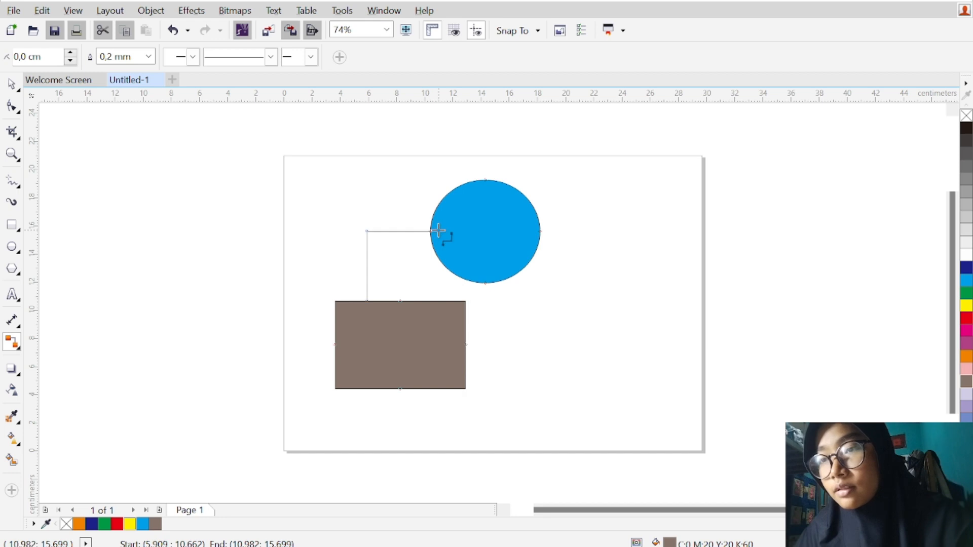
Step: Slide the connector's anchor along the blue ellipse's lower-left outline with Edit Anchor and undo the last move
left_click(18, 349)
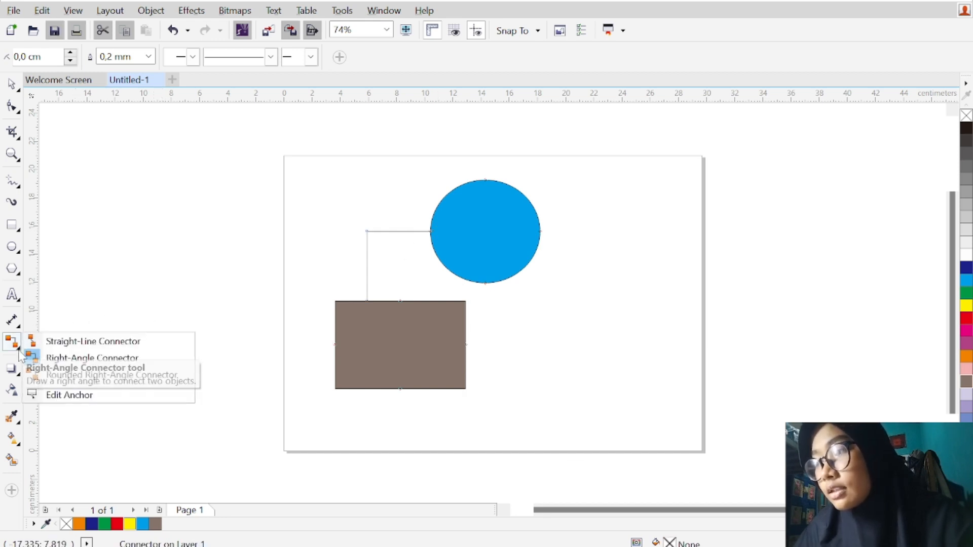
left_click(67, 395)
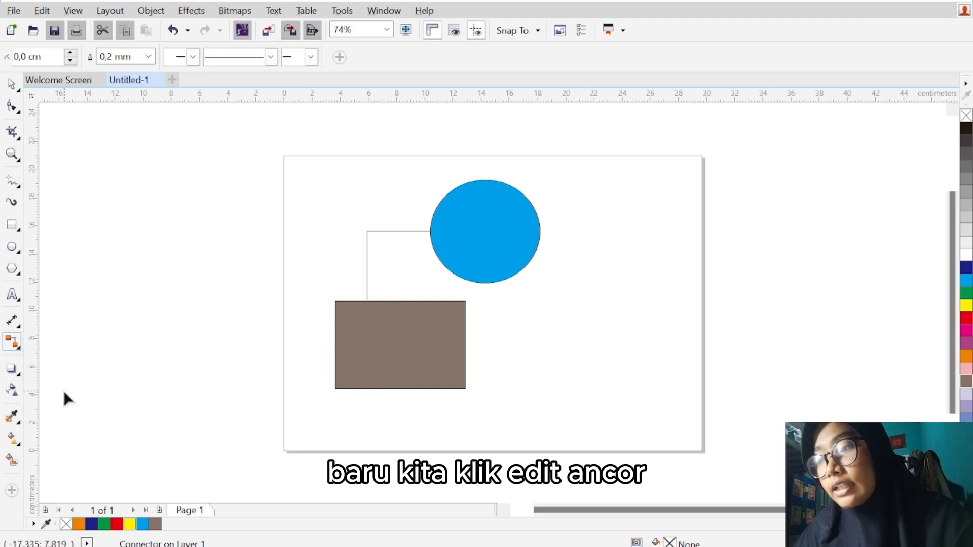
left_click(463, 219)
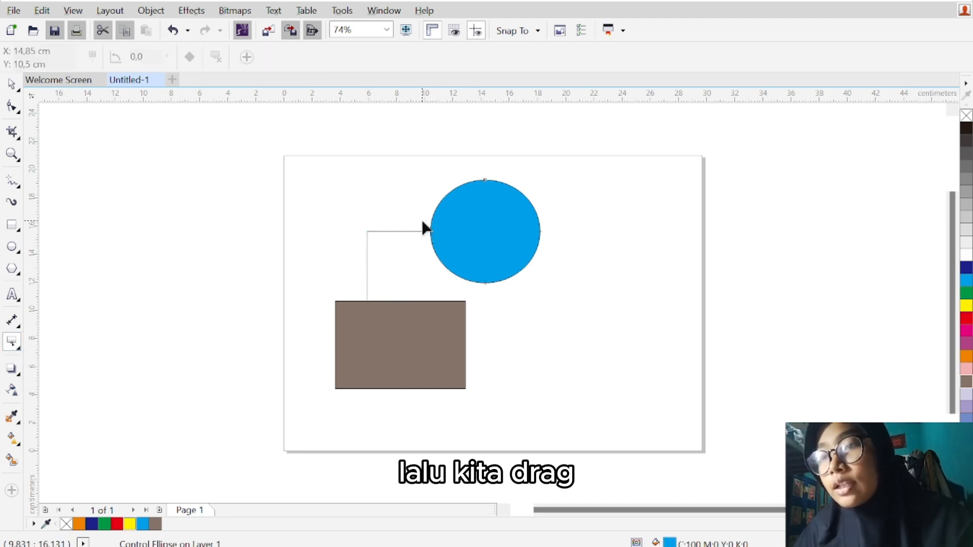
left_click(429, 231)
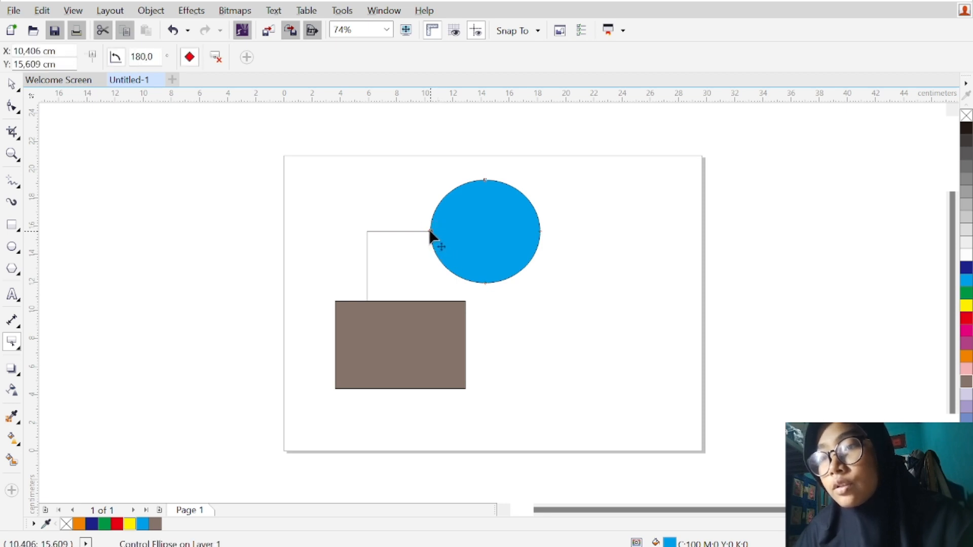
left_click_drag(435, 207, 454, 267)
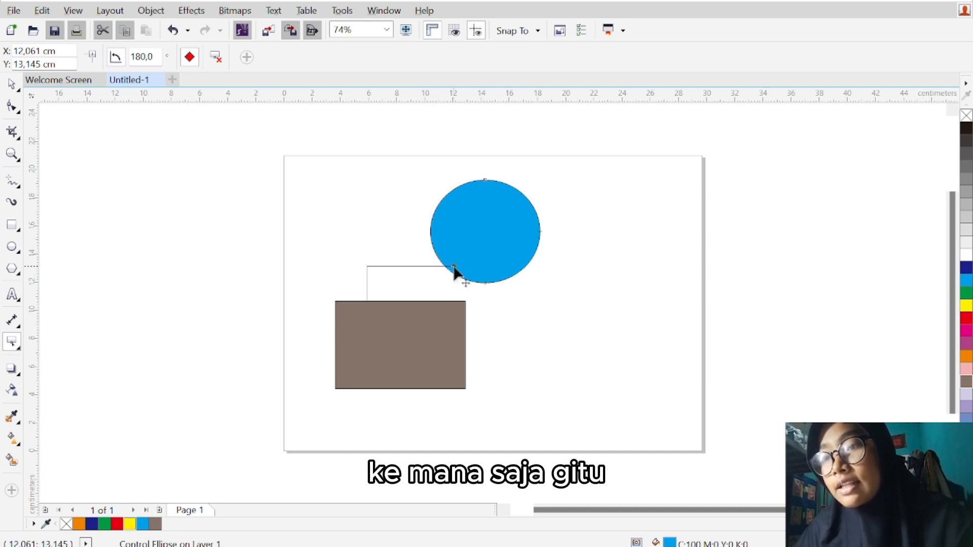
key("ctrl+z")
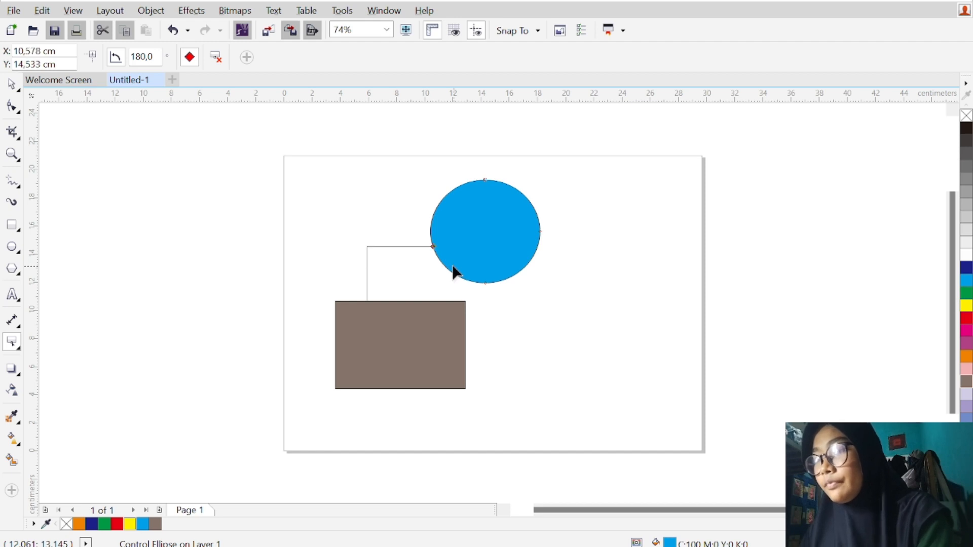
Step: Delete the blue ellipse, the grey-brown rectangle and the connector between them
key("space")
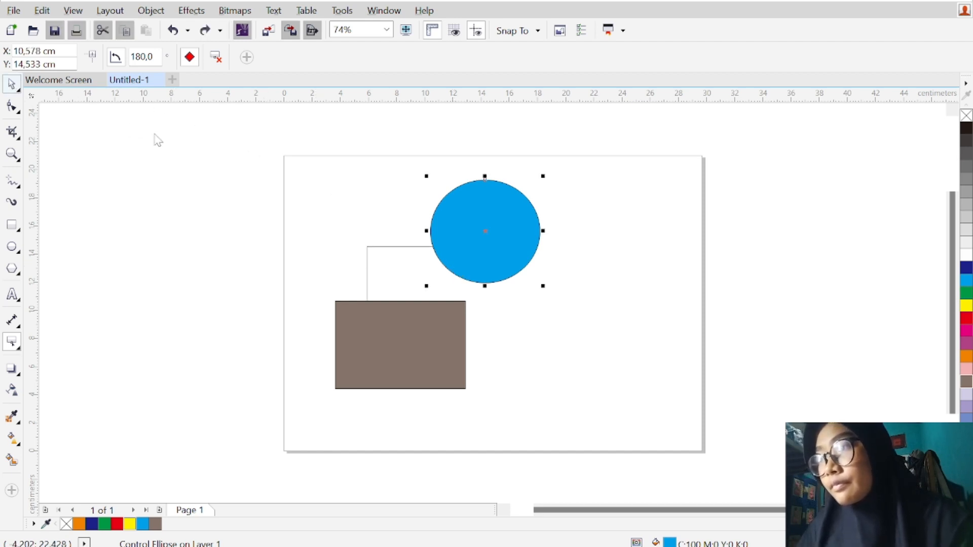
left_click_drag(284, 162, 525, 388)
left_click_drag(278, 156, 572, 439)
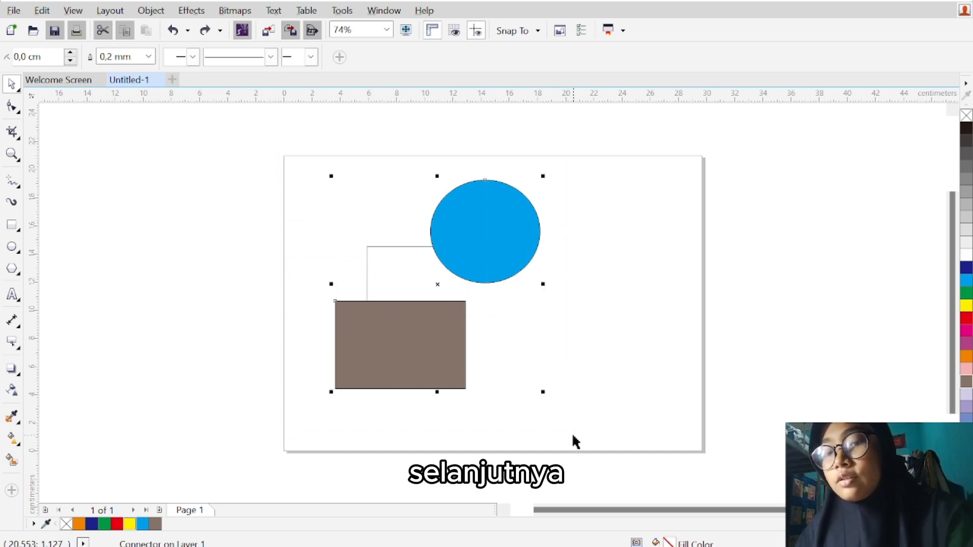
key("Delete")
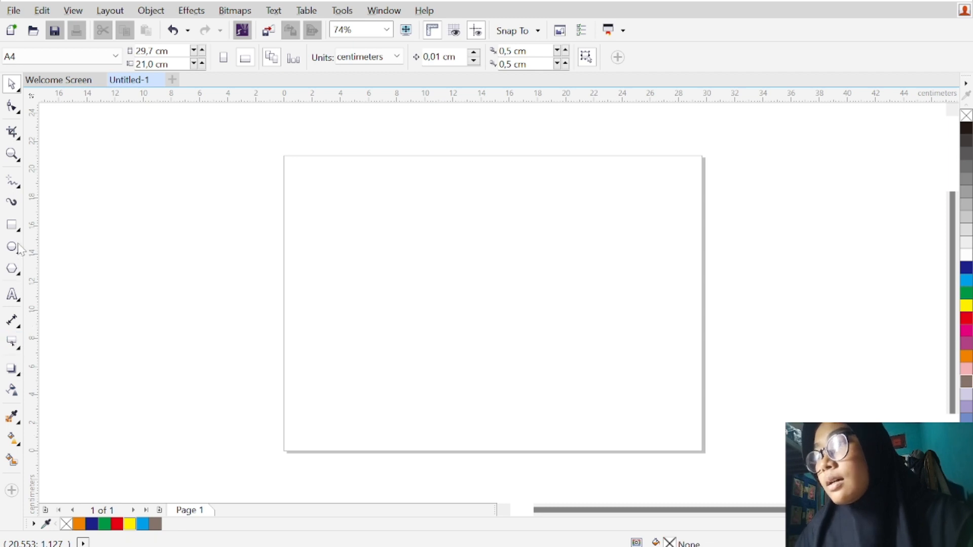
Step: Draw an ellipse about 10.4 by 2.7 cm across the page's top edge and a rectangle about 9.9 by 2 cm below it
left_click(11, 225)
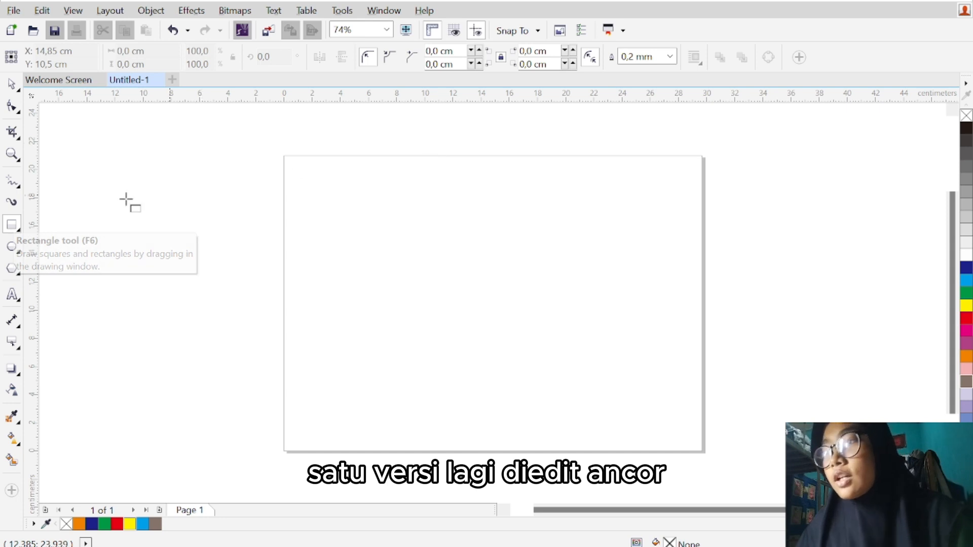
left_click(12, 248)
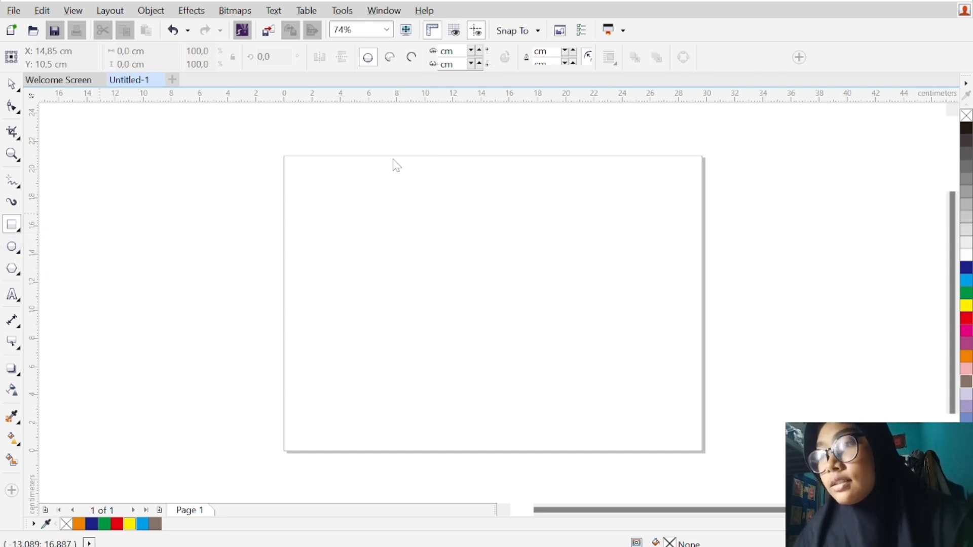
left_click_drag(417, 147, 568, 187)
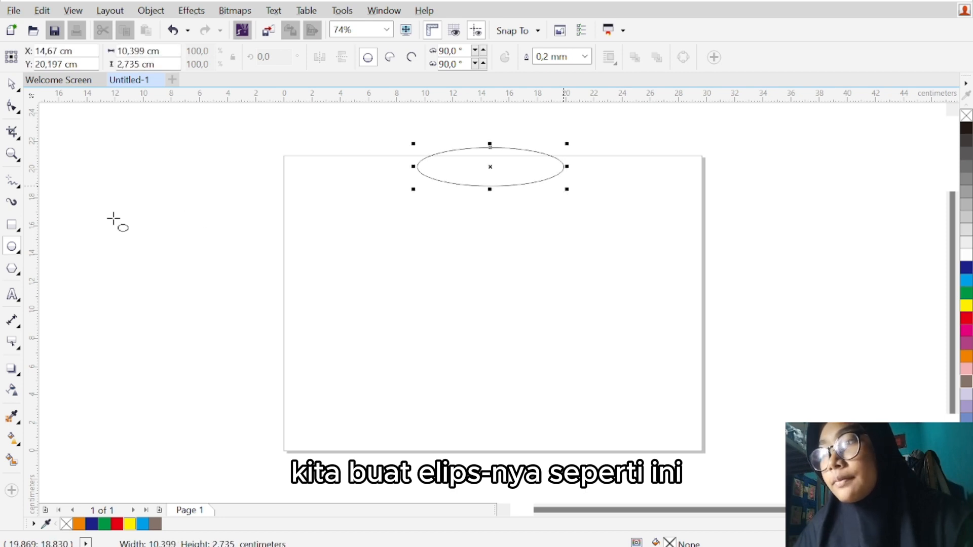
left_click(11, 227)
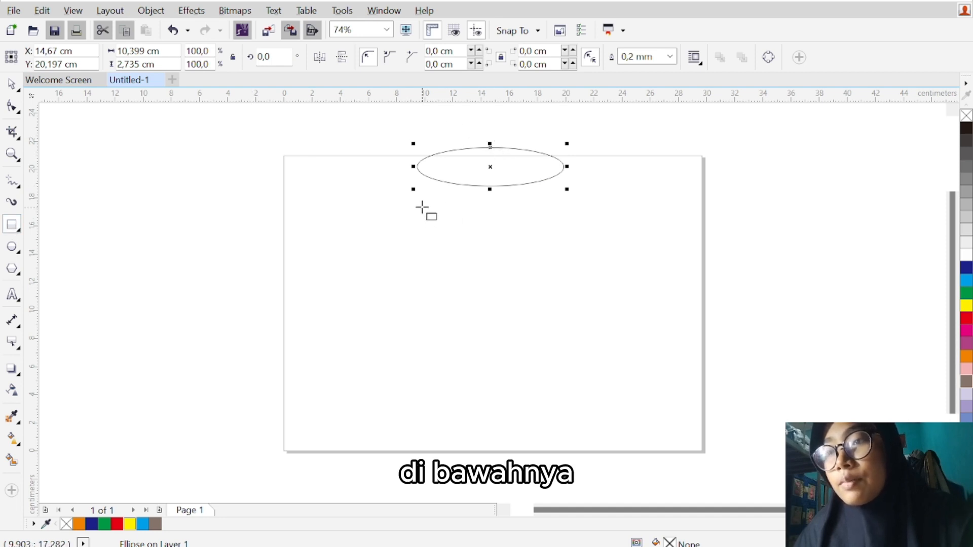
left_click_drag(422, 207, 562, 235)
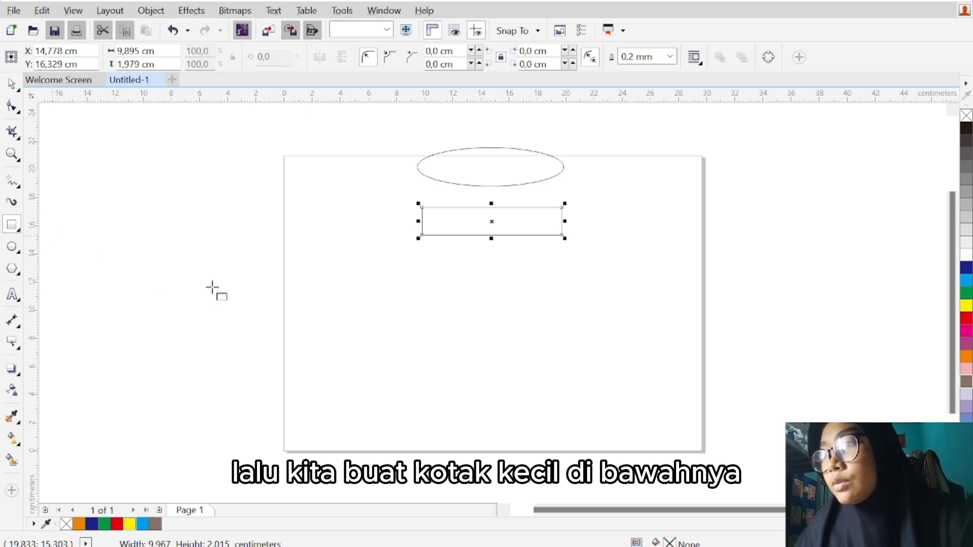
Step: Draw a small rectangle about 1.5 by 1.5 cm below the wide rectangle and rotate it 45 degrees into a diamond
left_click_drag(477, 261, 500, 282)
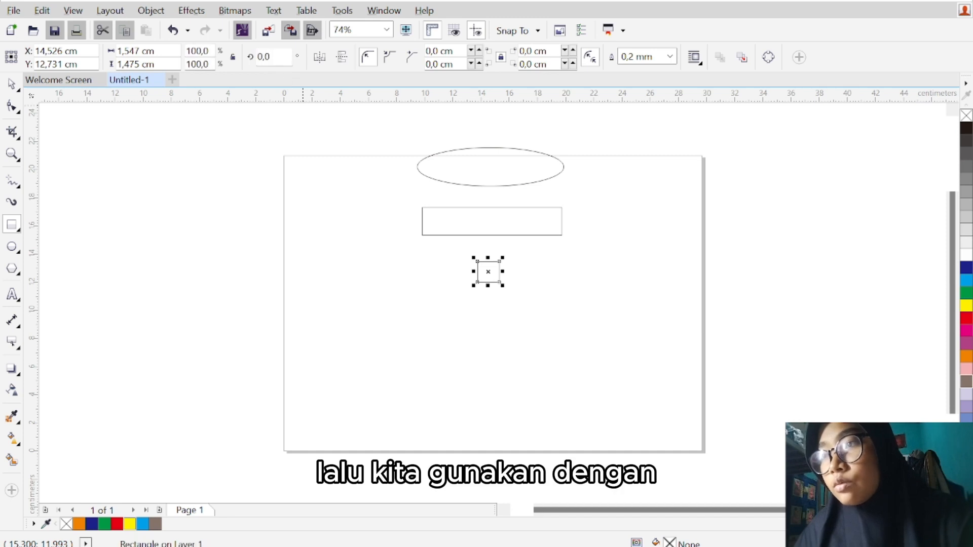
left_click(274, 57)
key("BackSpace")
key("BackSpace")
key("BackSpace")
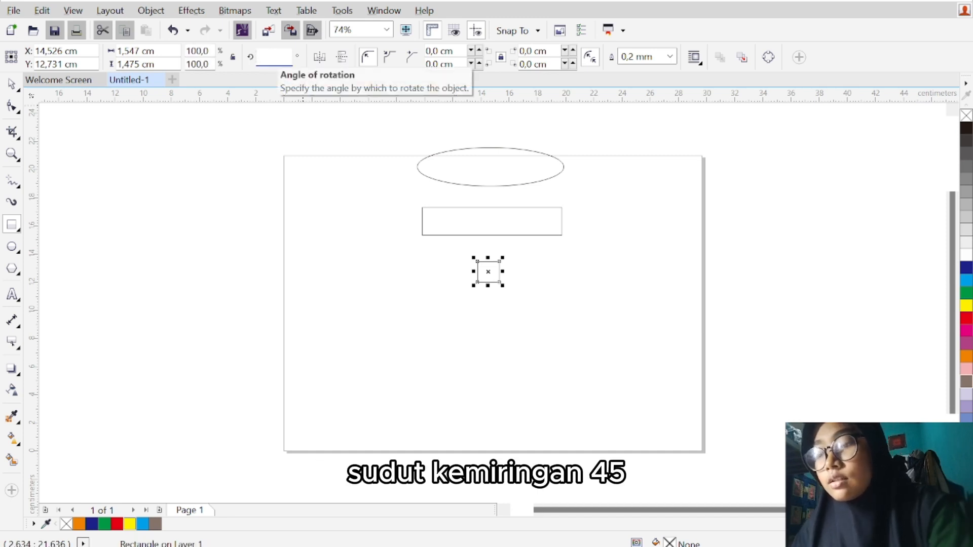
type("45")
key("Return")
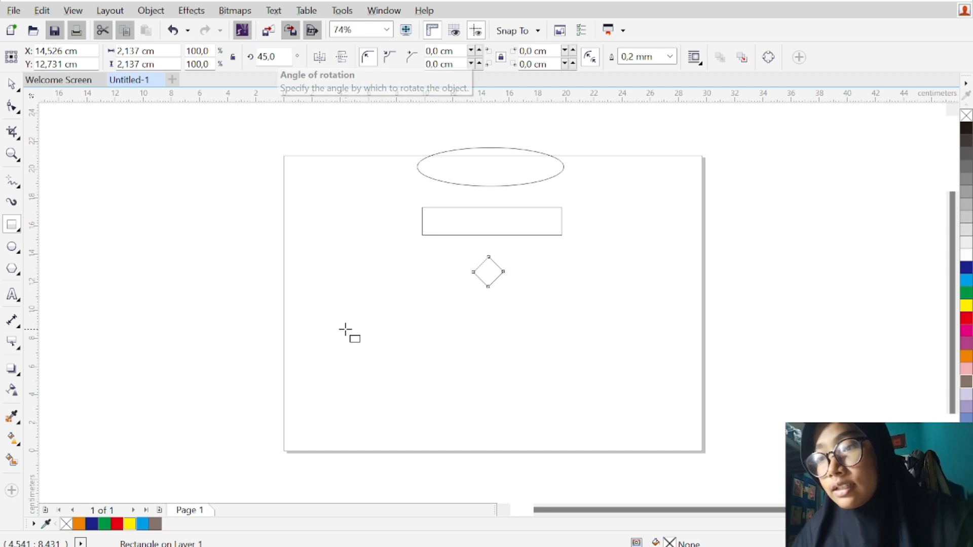
Step: Draw a rectangle about 6.8 by 4.9 cm below and left of the diamond and place a copy of it on the right side
left_click_drag(346, 330, 444, 398)
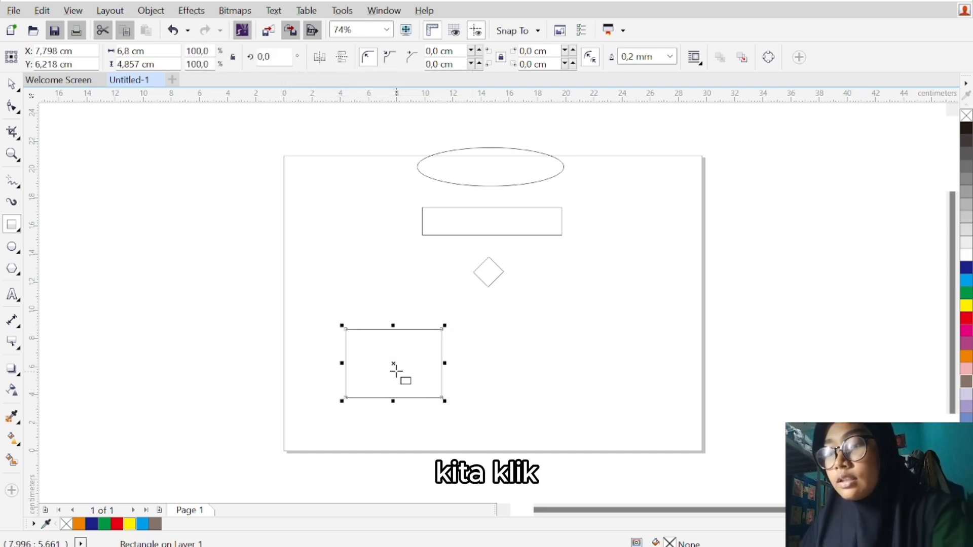
key("space")
left_click_drag(394, 370, 573, 361)
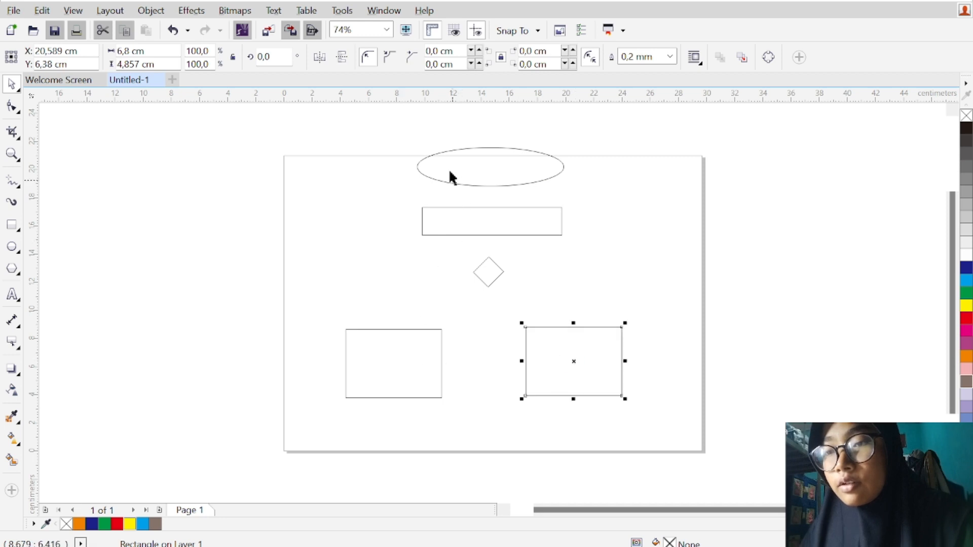
Step: Duplicate the top ellipse and move the copy to the page's bottom edge, centred at about X 14.6, Y 0.3 cm
left_click(480, 163)
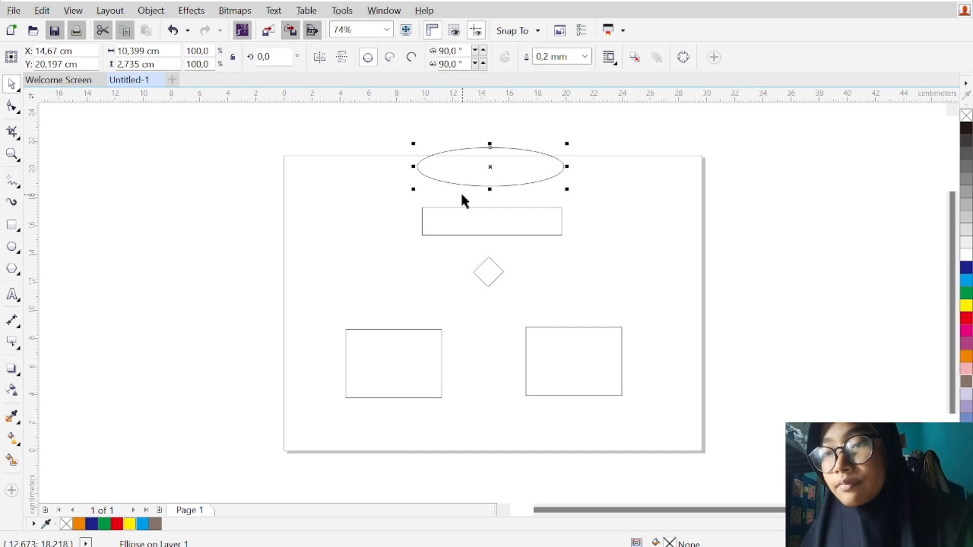
key("ctrl+d")
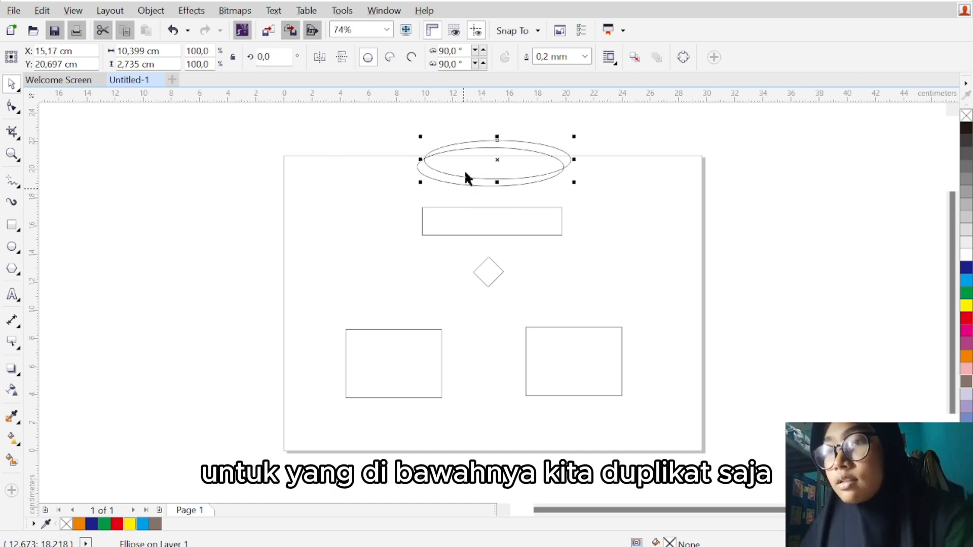
left_click_drag(477, 223, 468, 447)
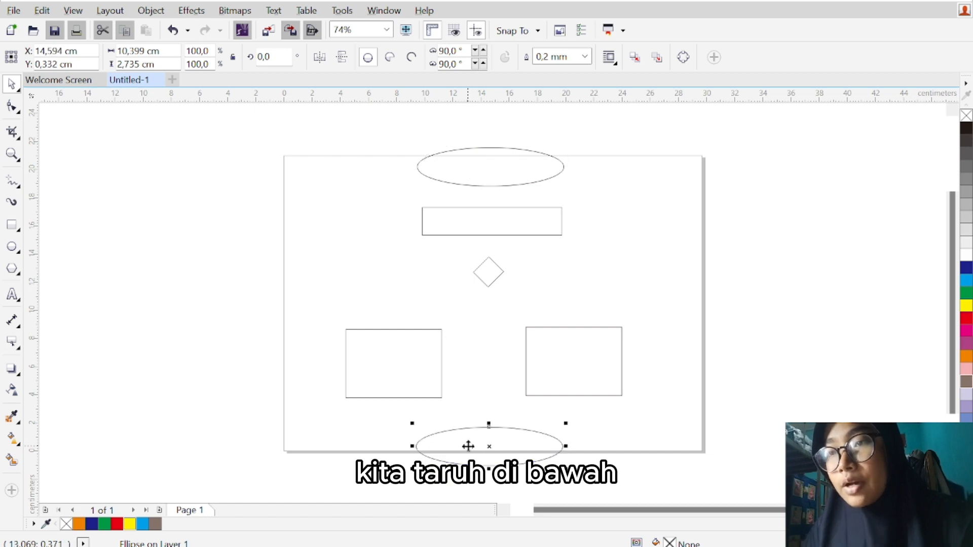
Step: Fill the top ellipse with light blue, the wide rectangle with yellow and the diamond with green
left_click(513, 161)
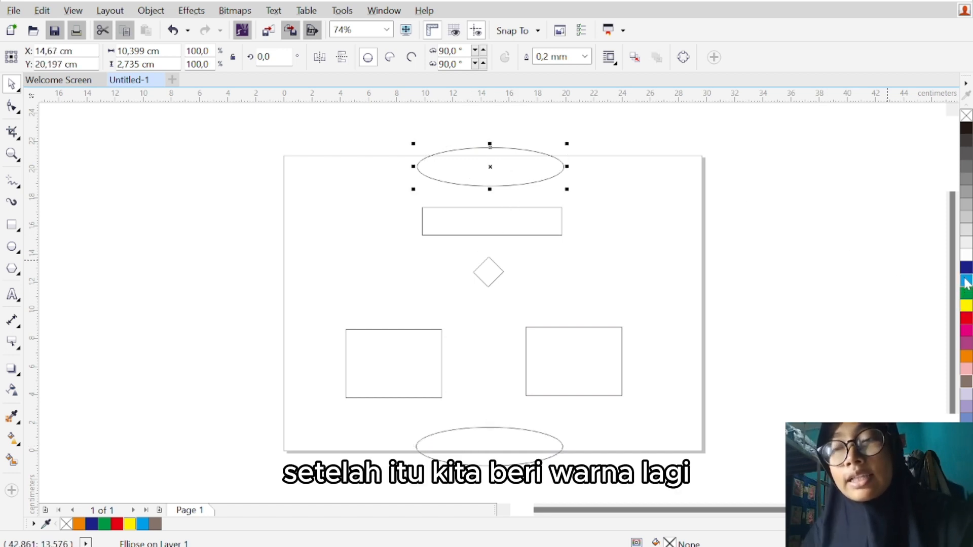
left_click(525, 228)
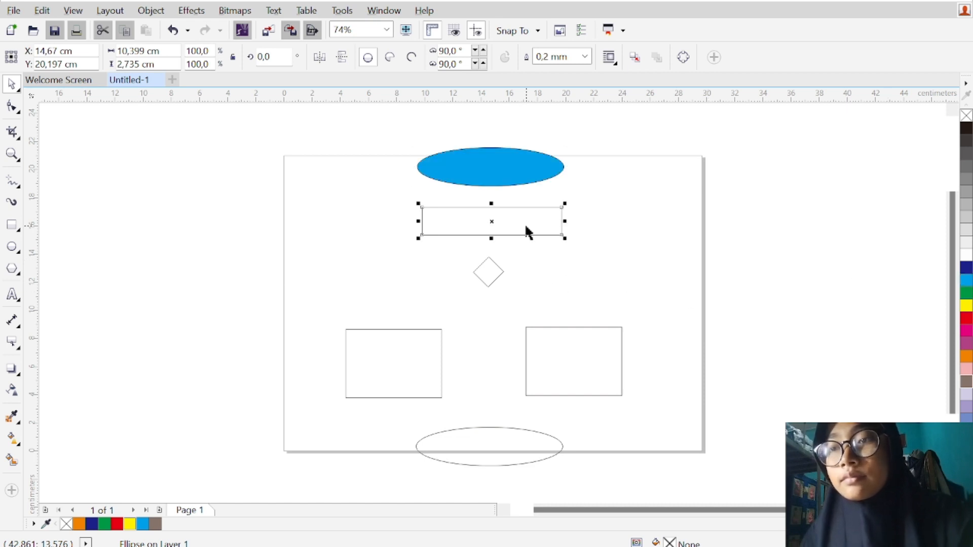
left_click(965, 305)
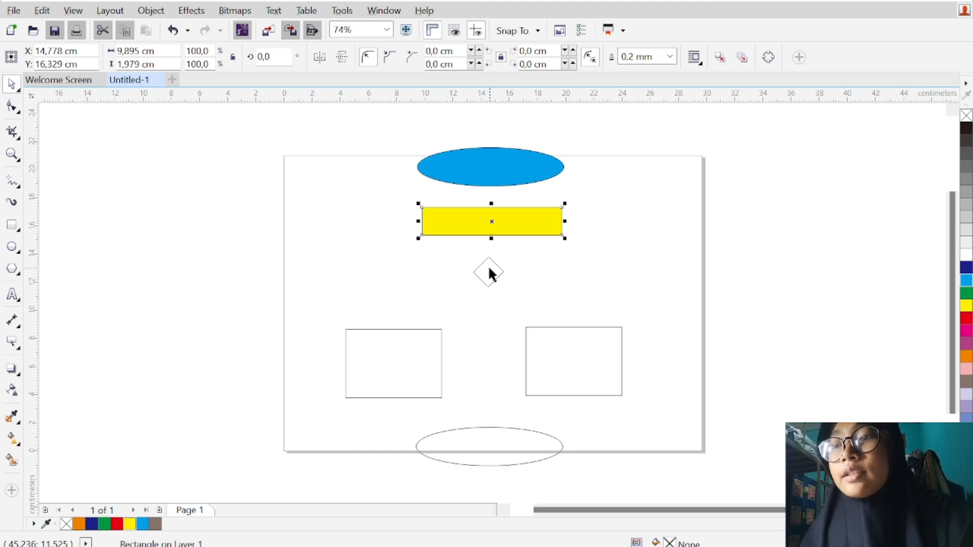
left_click(965, 292)
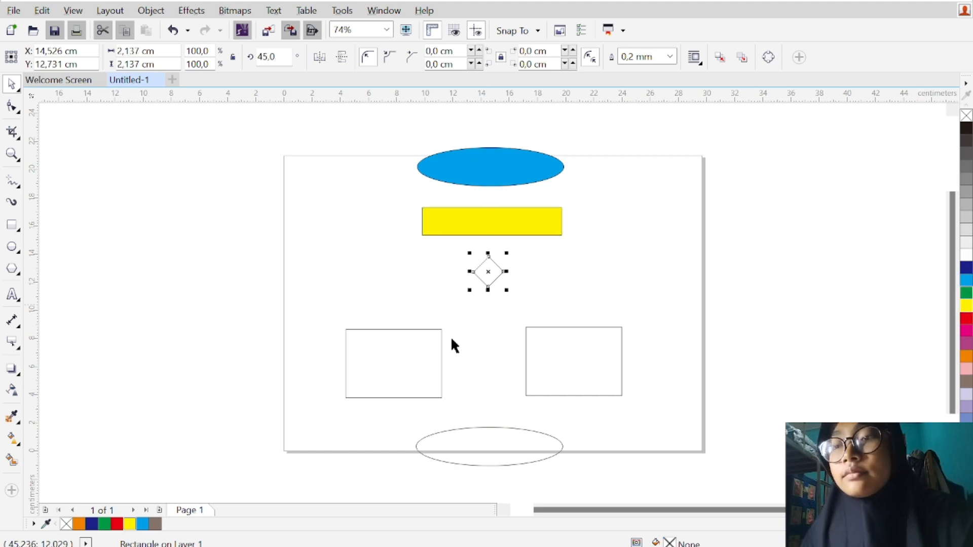
Step: Fill both lower rectangles with pink (C0 M40 Y20 K0) and the bottom ellipse with light blue
left_click(397, 339)
left_click(965, 368)
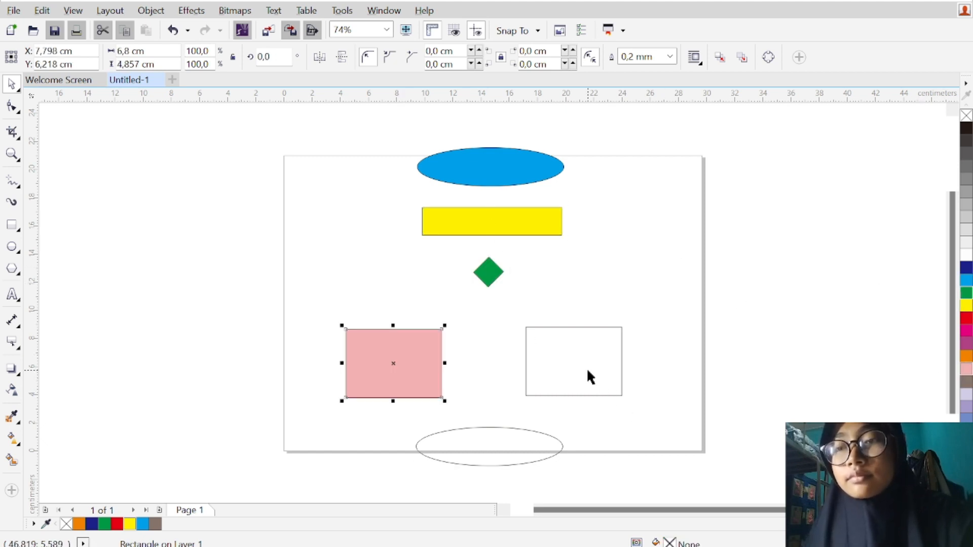
left_click(585, 367)
left_click(966, 368)
left_click(466, 455)
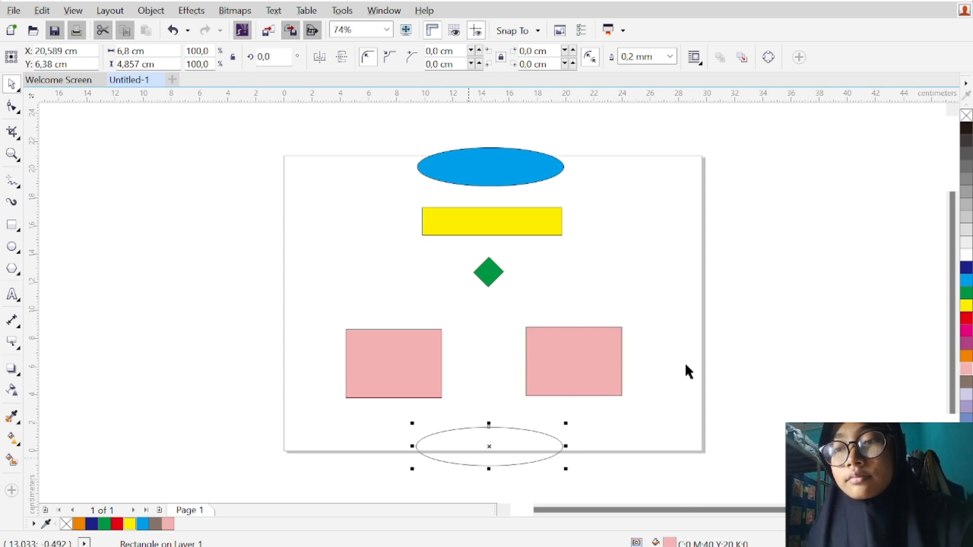
left_click(966, 280)
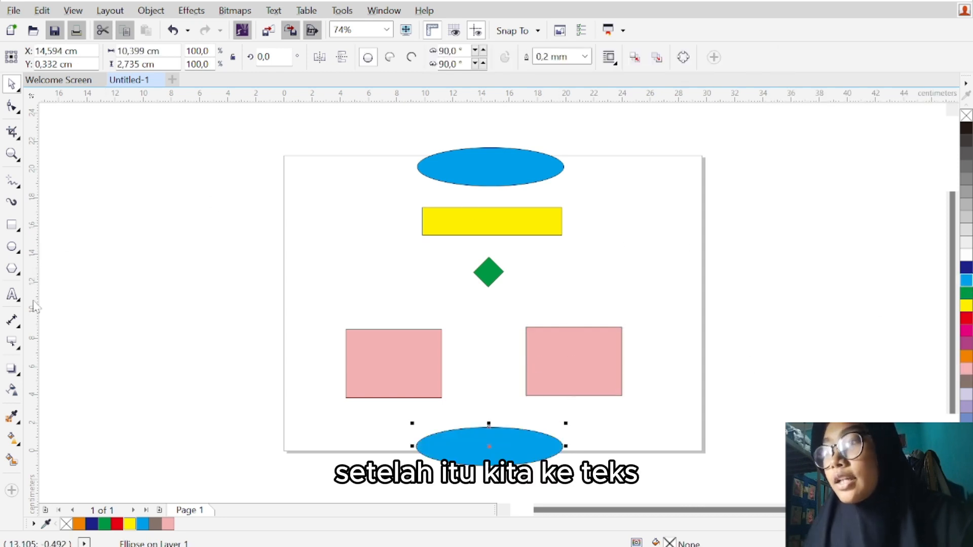
Step: Add the text START in 24 pt Arial on the top ellipse and reposition it to about X 14.7, Y 20.4 cm
left_click(12, 296)
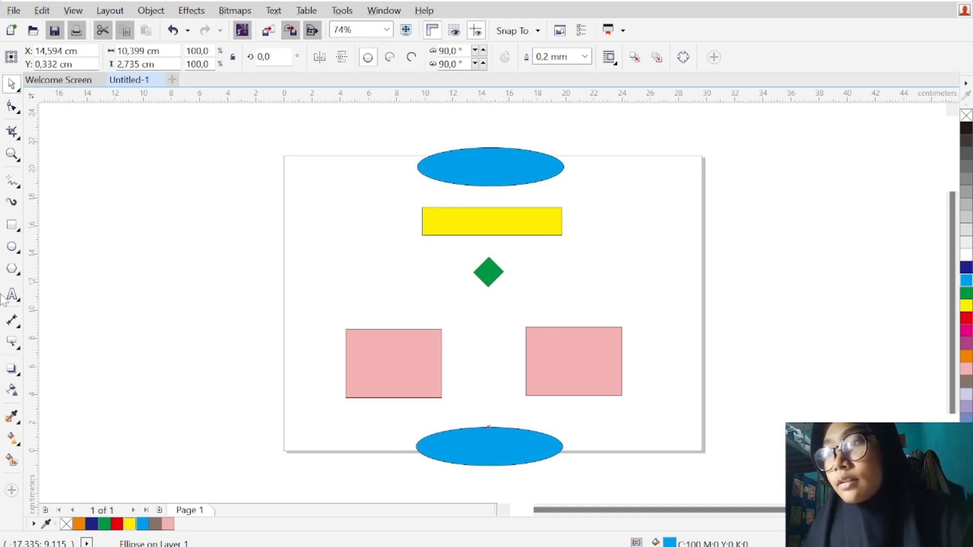
left_click(13, 298)
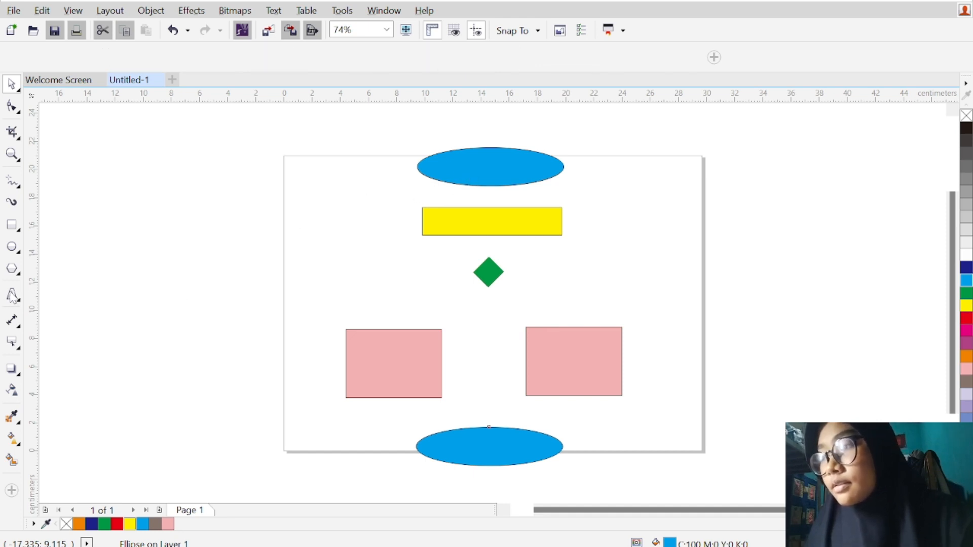
left_click(478, 166)
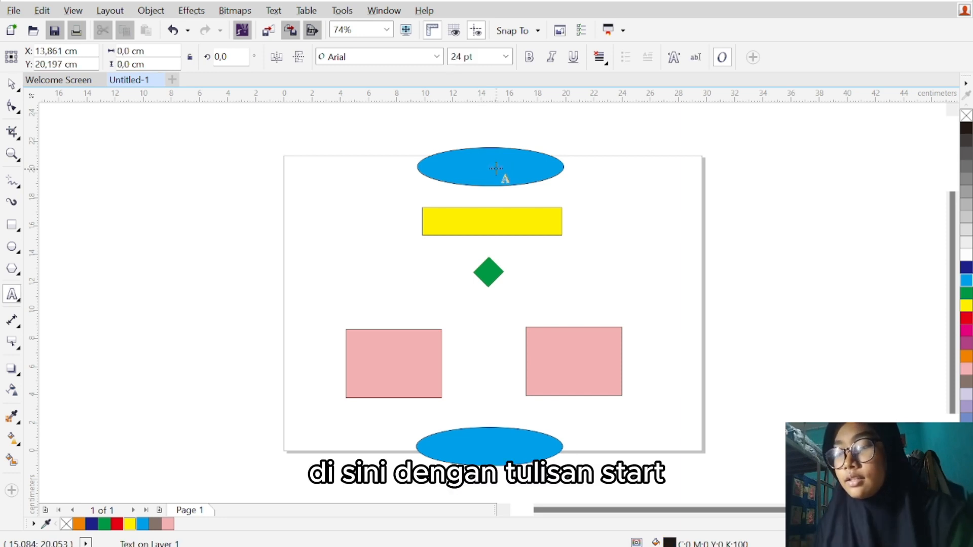
type("START")
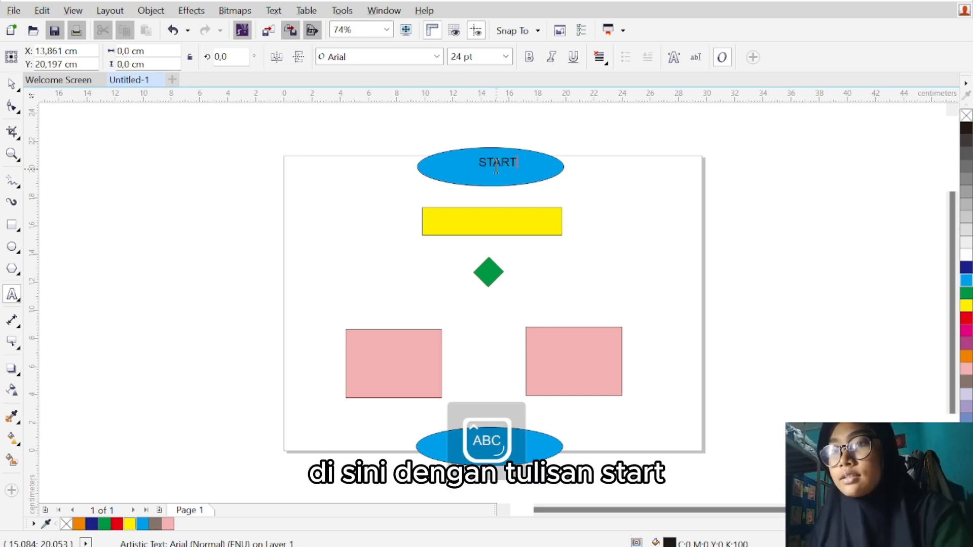
key("ctrl+space")
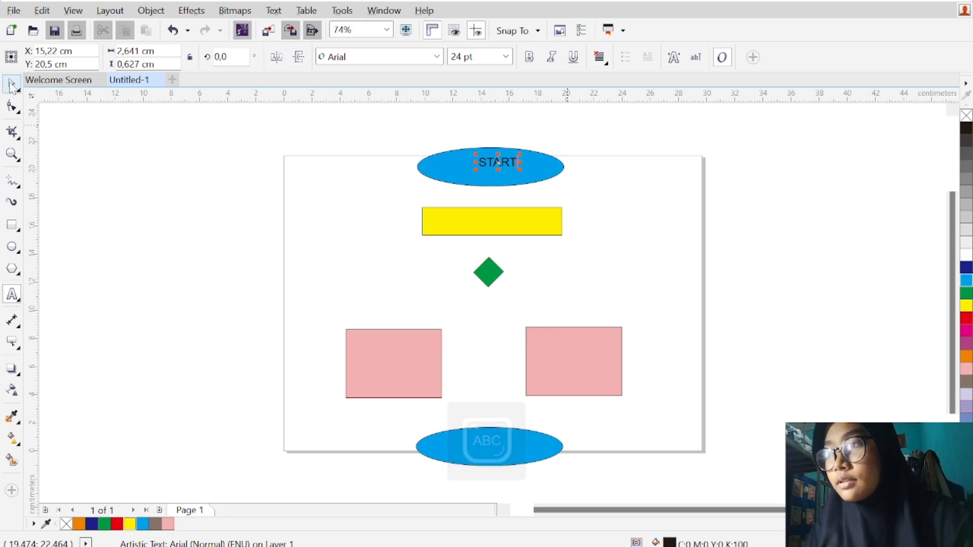
left_click(277, 124)
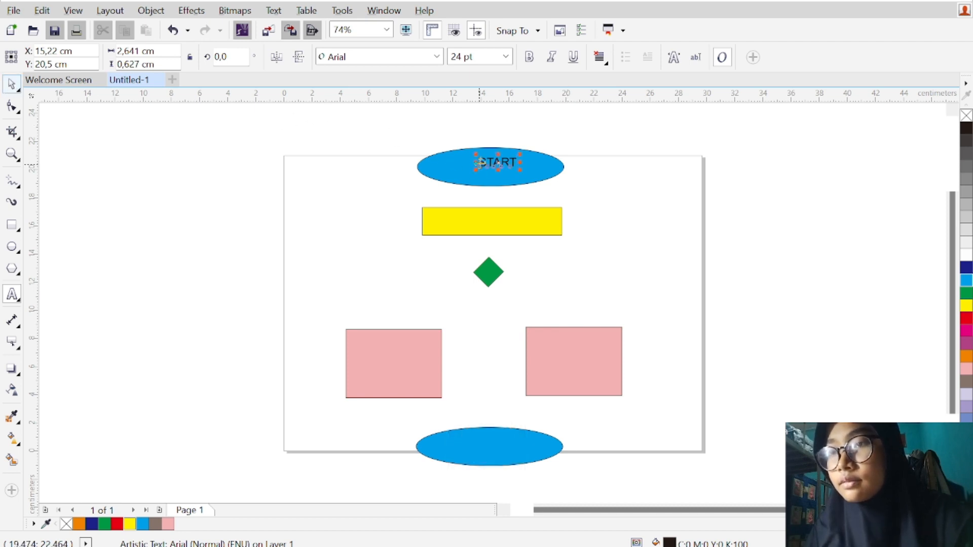
key("ctrl+space")
left_click_drag(479, 163, 479, 164)
Step: Duplicate the START text and place the copy at the centre of the yellow rectangle
key("ctrl+d")
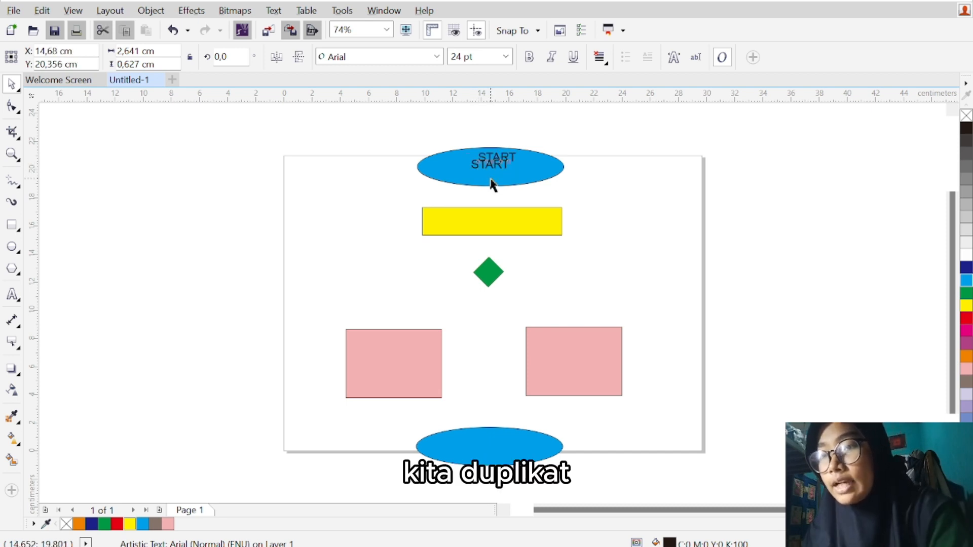
left_click_drag(487, 154, 487, 167)
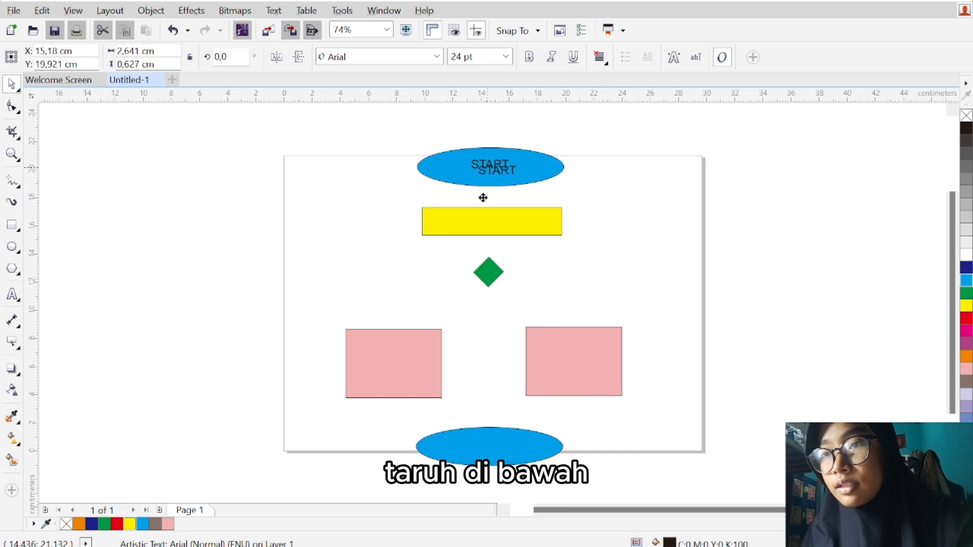
left_click_drag(482, 219, 481, 217)
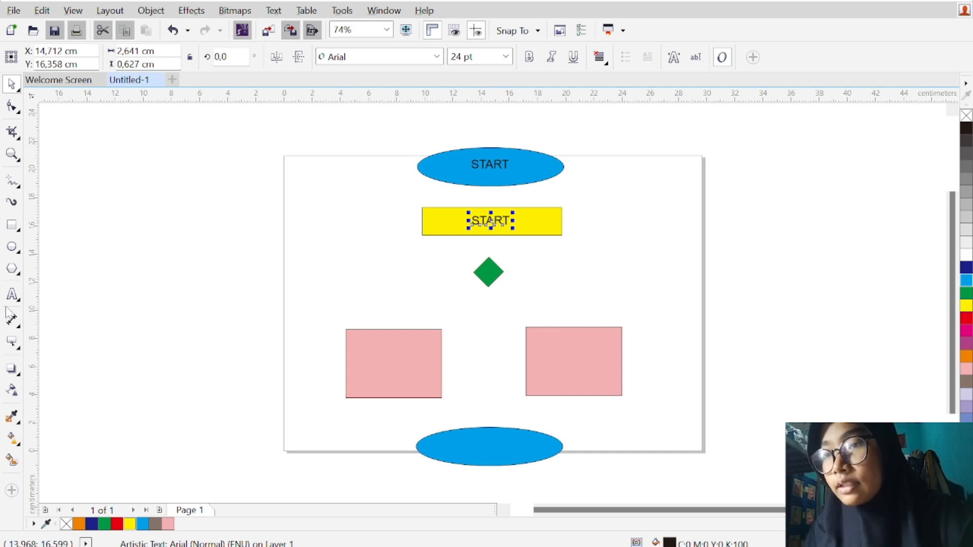
Step: Change the text on the yellow rectangle to INPUT
left_click(12, 294)
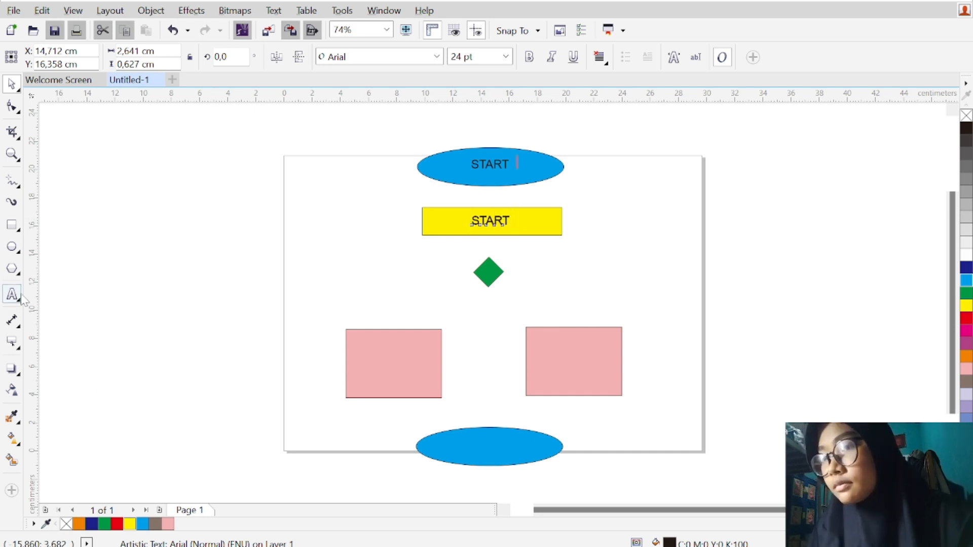
left_click(509, 221)
double_click(509, 221)
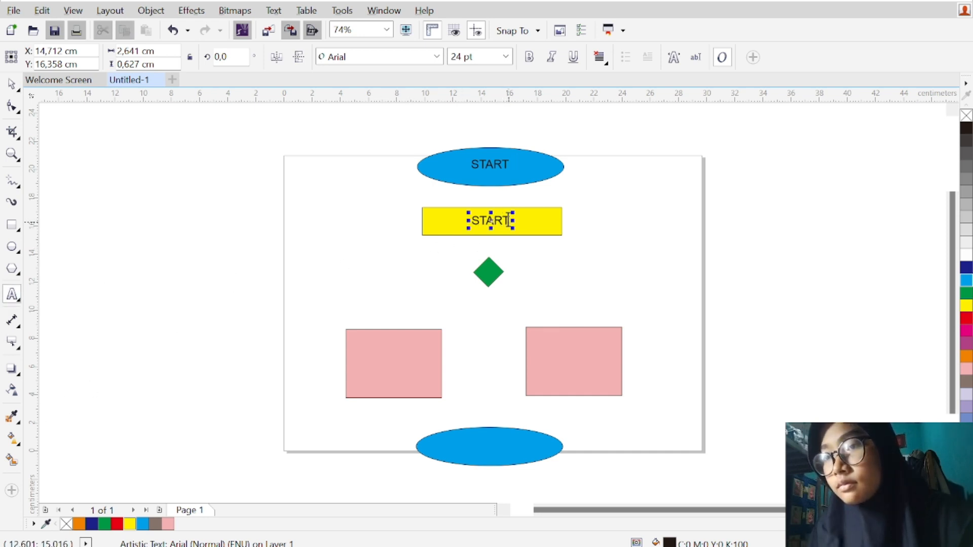
key("BackSpace")
key("BackSpace")
key("BackSpace")
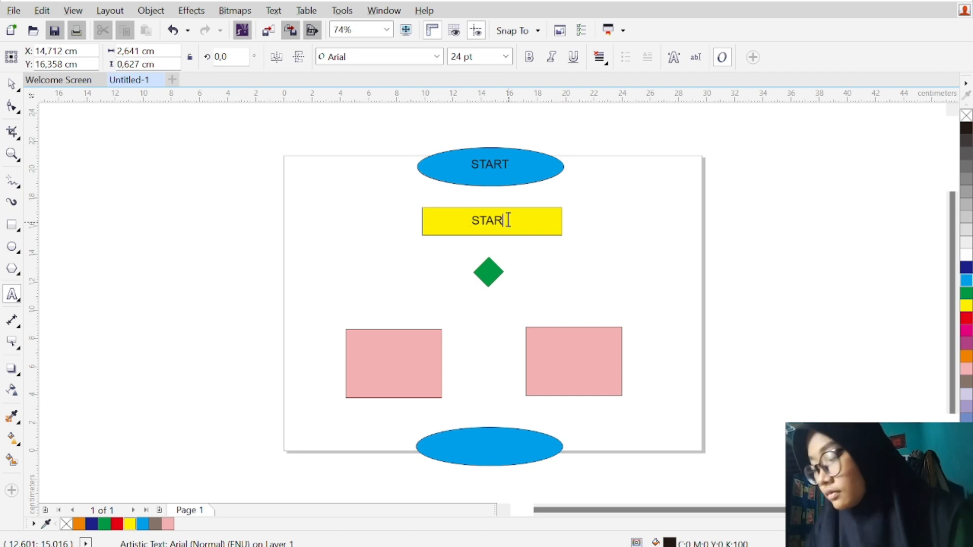
key("BackSpace")
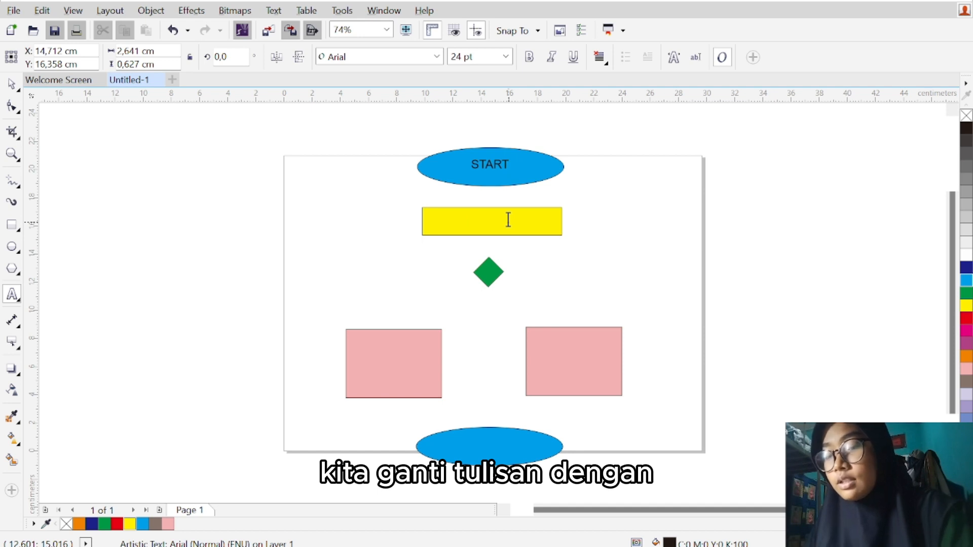
type("INPUT")
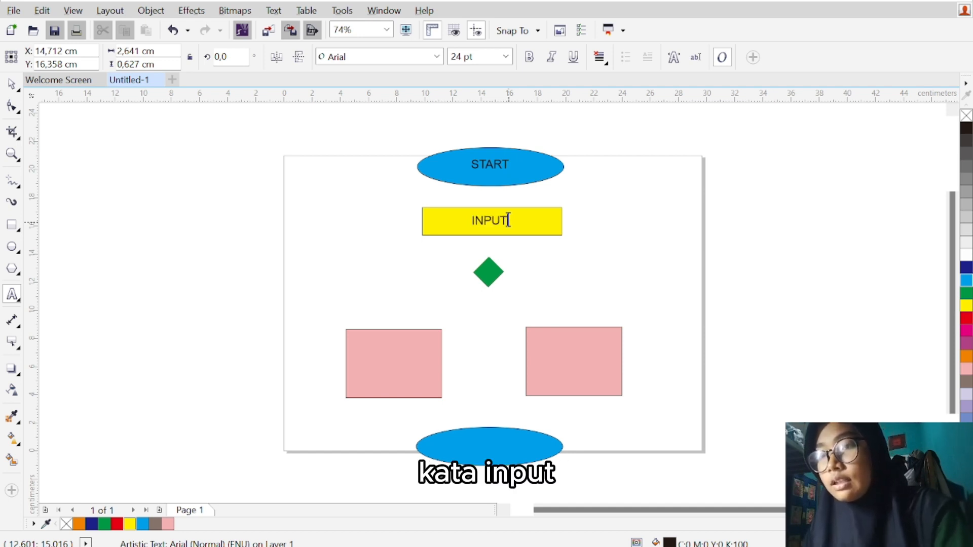
key("Escape")
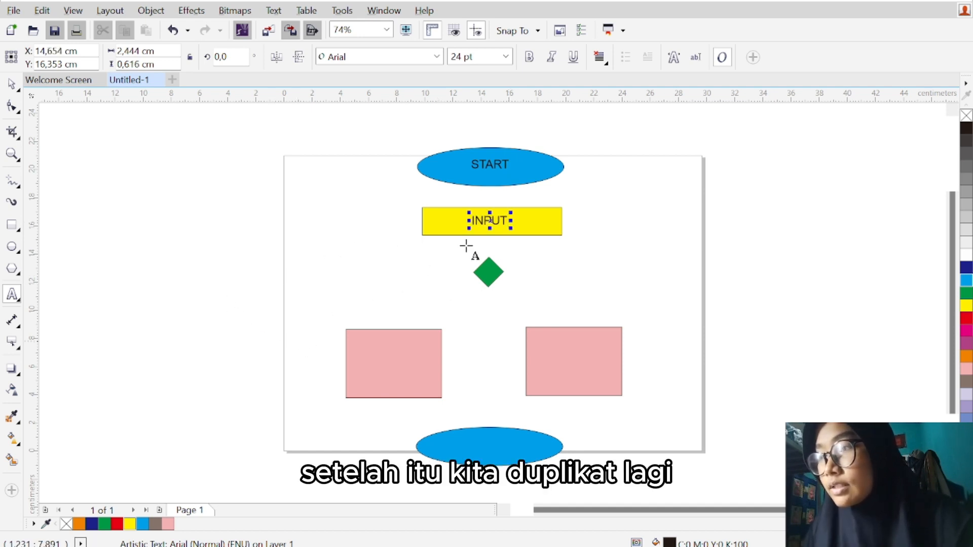
Step: Duplicate the INPUT text and place the copy on the left pink rectangle at about X 7.7, Y 6.3 cm
left_click(476, 228)
key("Escape")
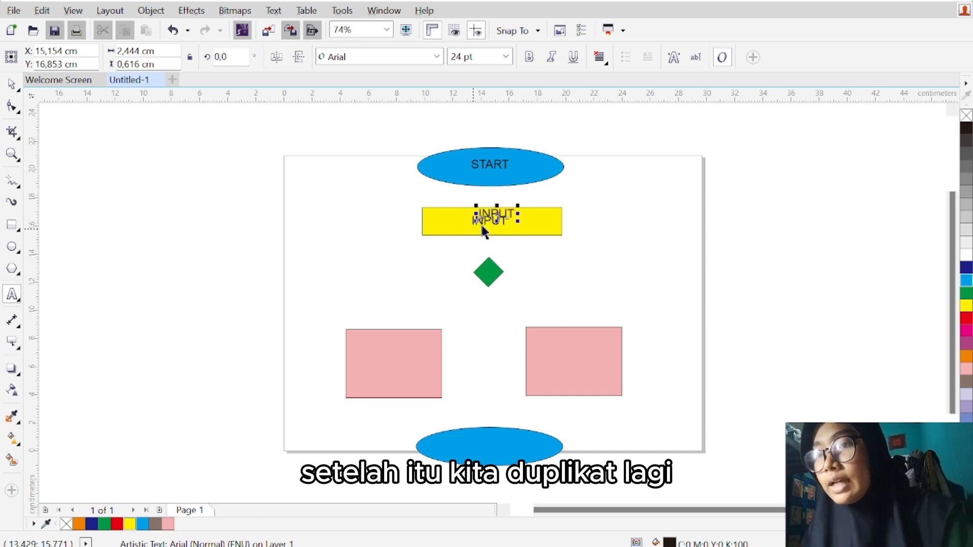
key("ctrl+d")
left_click_drag(476, 230, 381, 361)
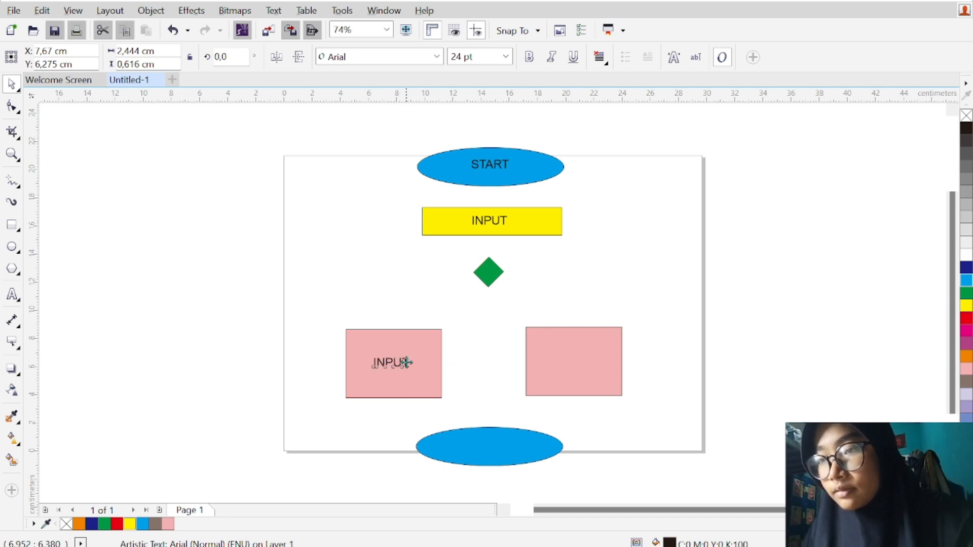
Step: Change the text on the left pink rectangle to PROCESS, correcting any misspelling
left_click(17, 298)
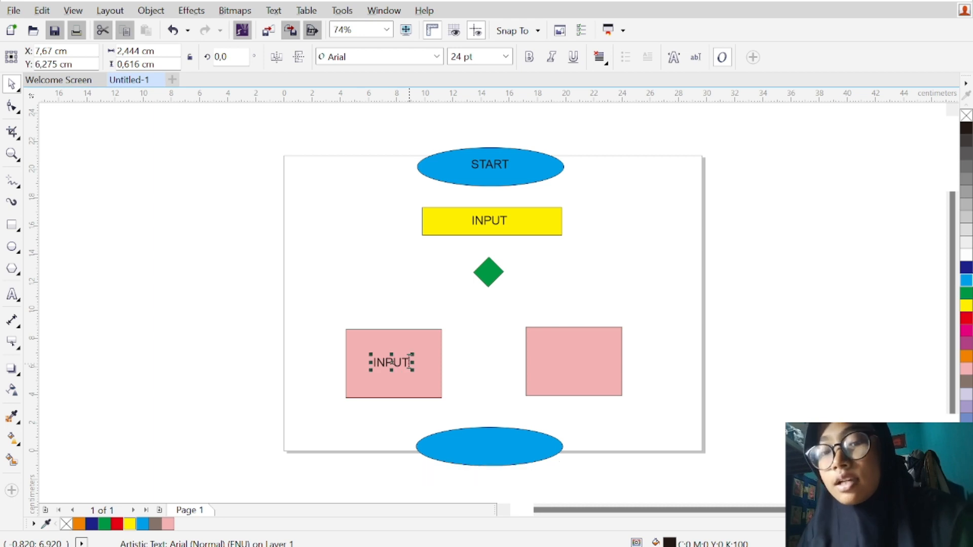
key("BackSpace")
key("BackSpace")
key("BackSpace")
key("BackSpace")
key("BackSpace")
type("P")
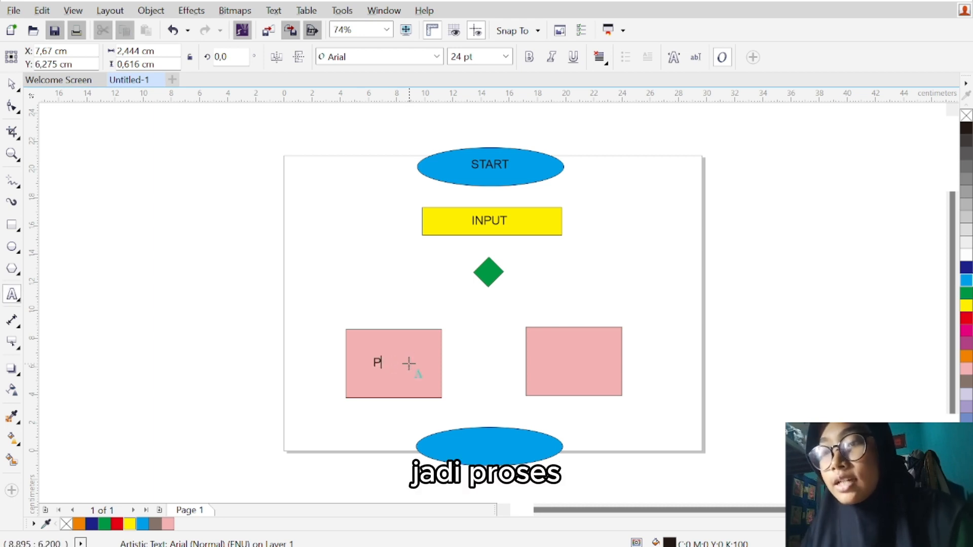
type("ROCCESS")
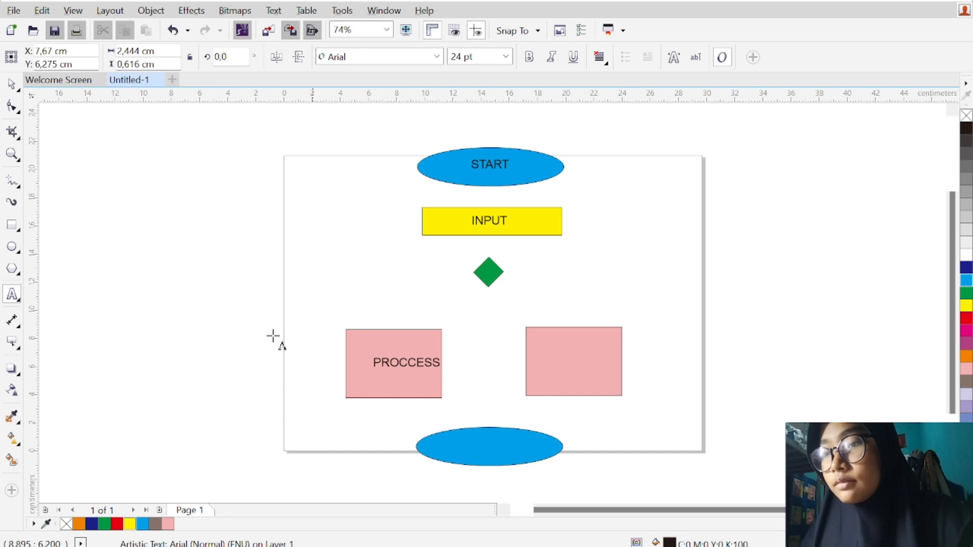
key("Escape")
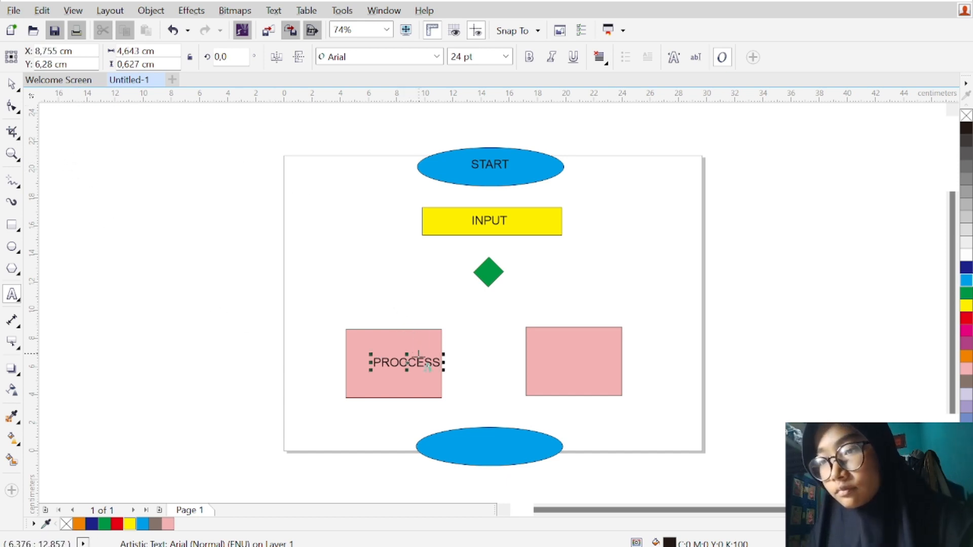
left_click(405, 361)
key("BackSpace")
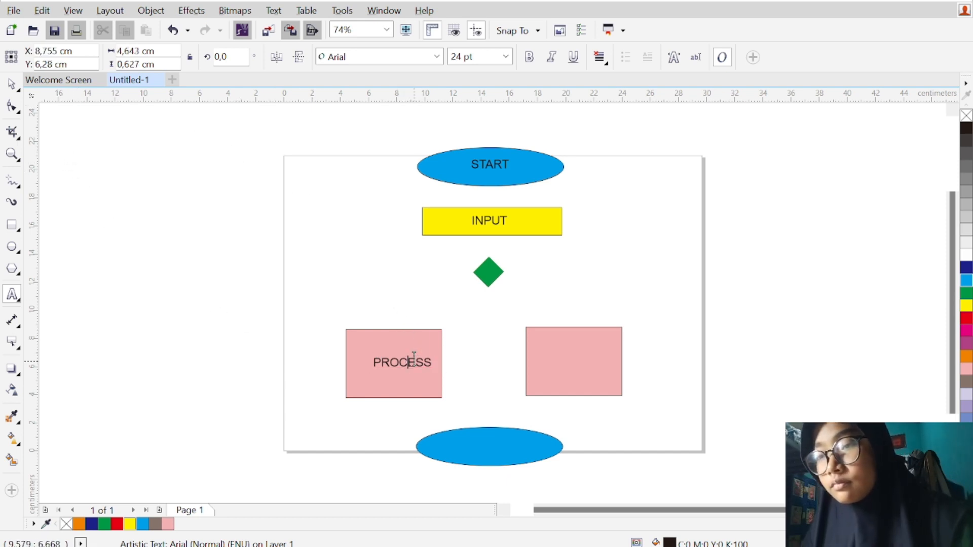
left_click(12, 84)
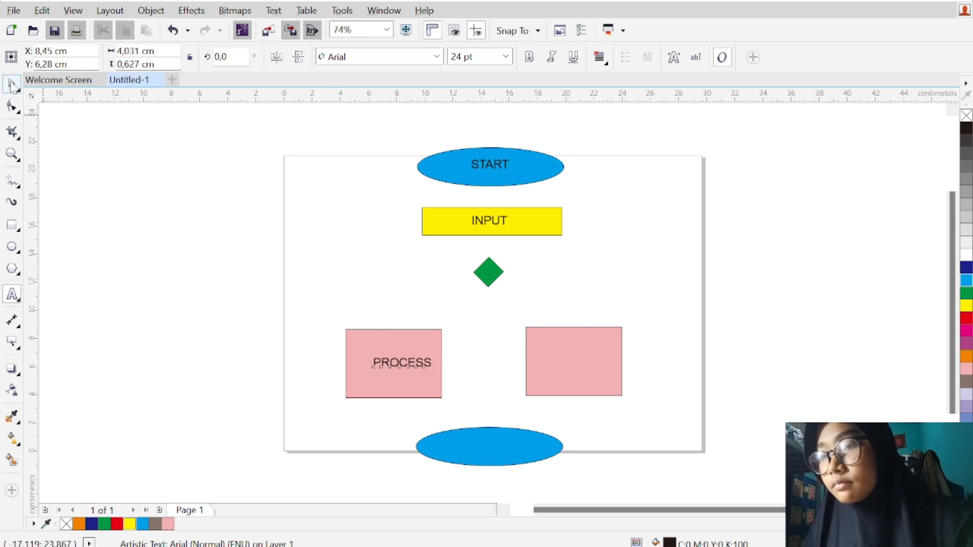
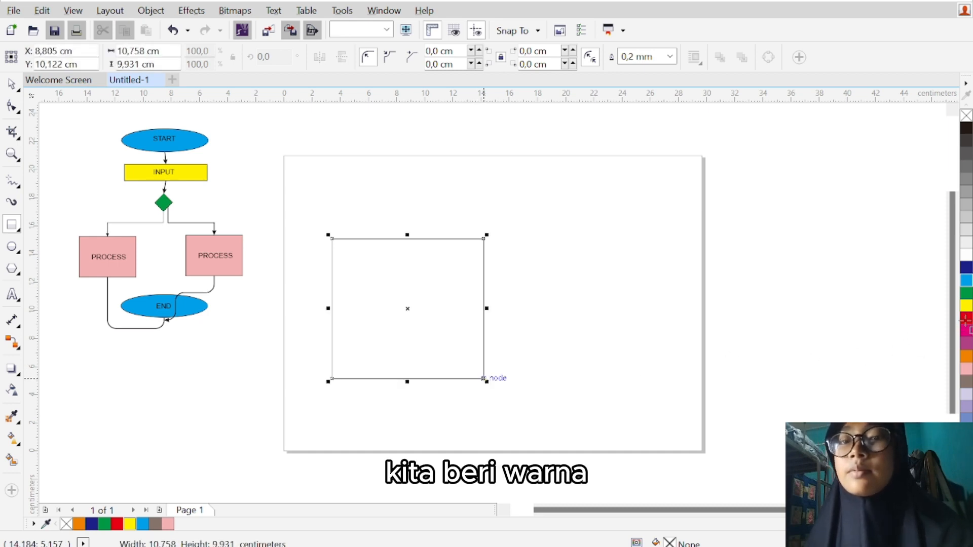
Step: Fill the large rectangle with red and cast a drop shadow offset about 1.4 cm to the right and 0.1 cm down
left_click_drag(967, 321, 449, 309)
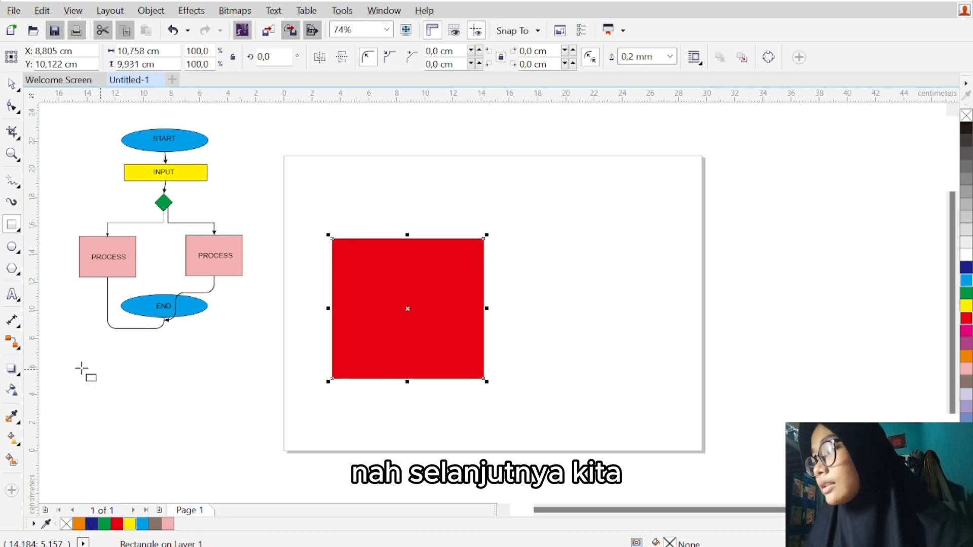
left_click(13, 371)
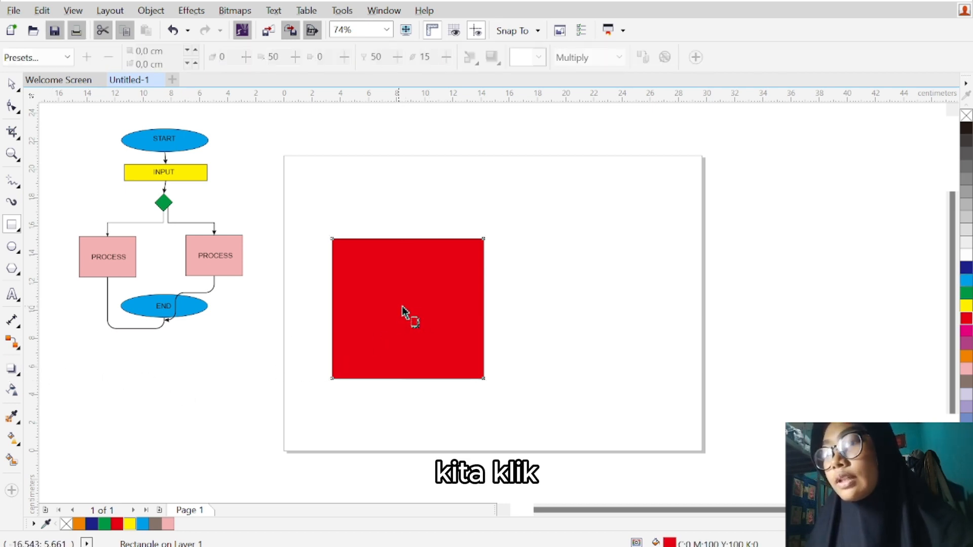
left_click_drag(402, 306, 502, 313)
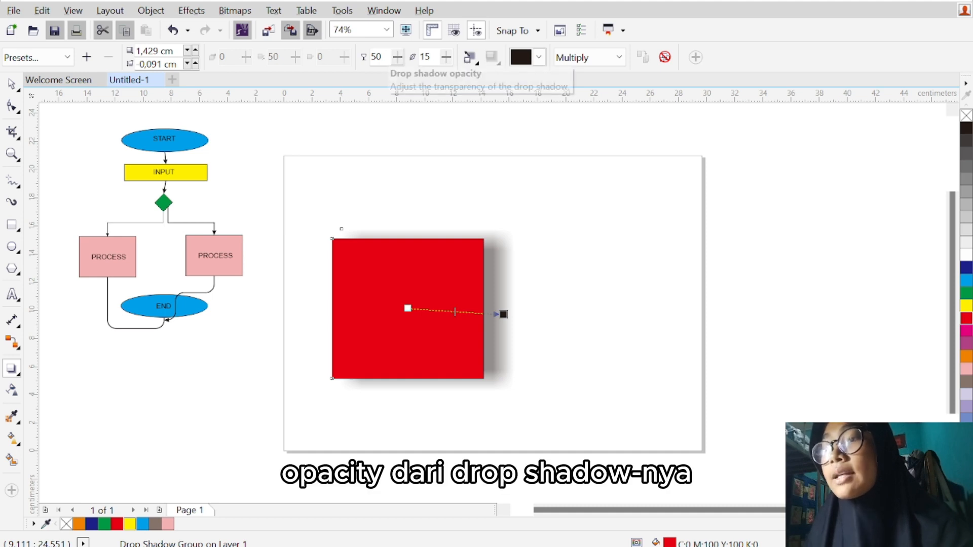
Step: Set the drop shadow's opacity to 80 and keep its feathering at 15
left_click(382, 57)
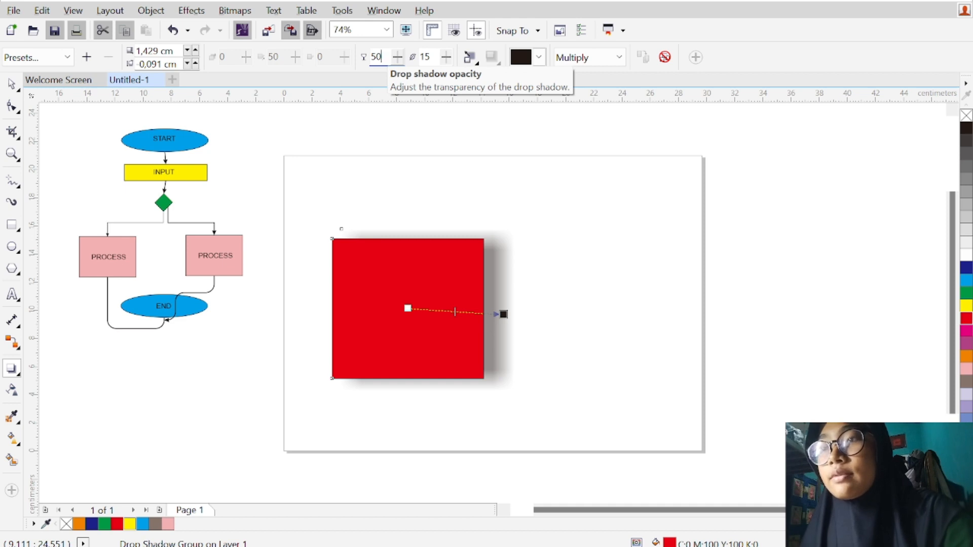
key("BackSpace")
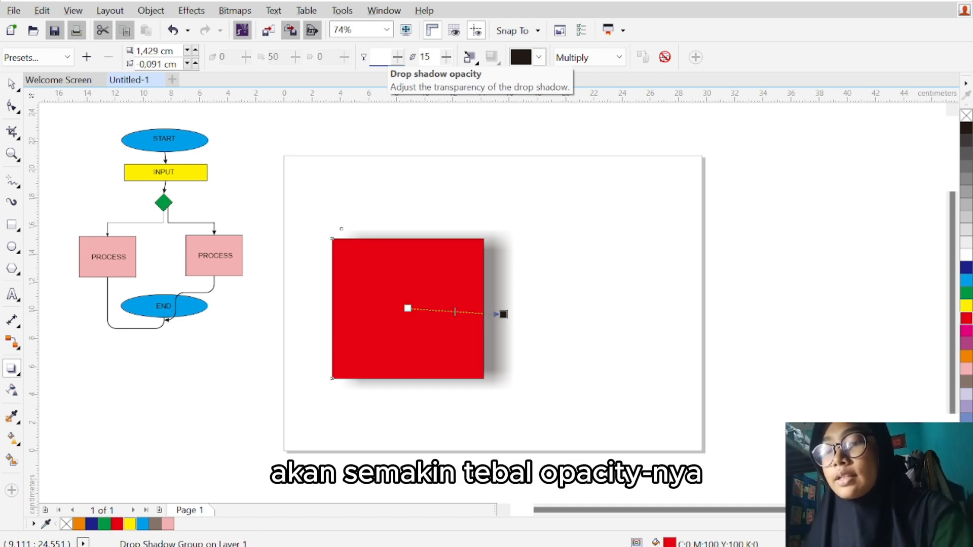
key("Return")
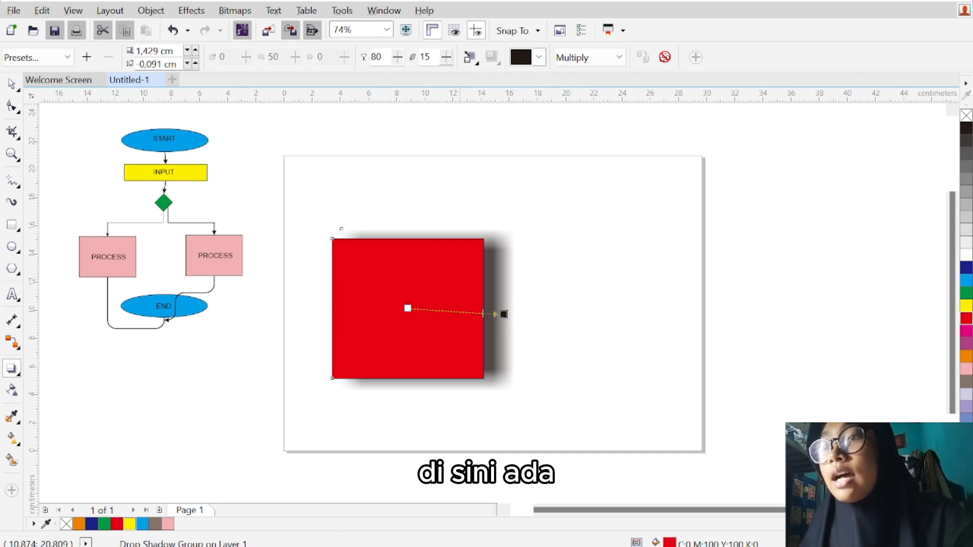
left_click(428, 57)
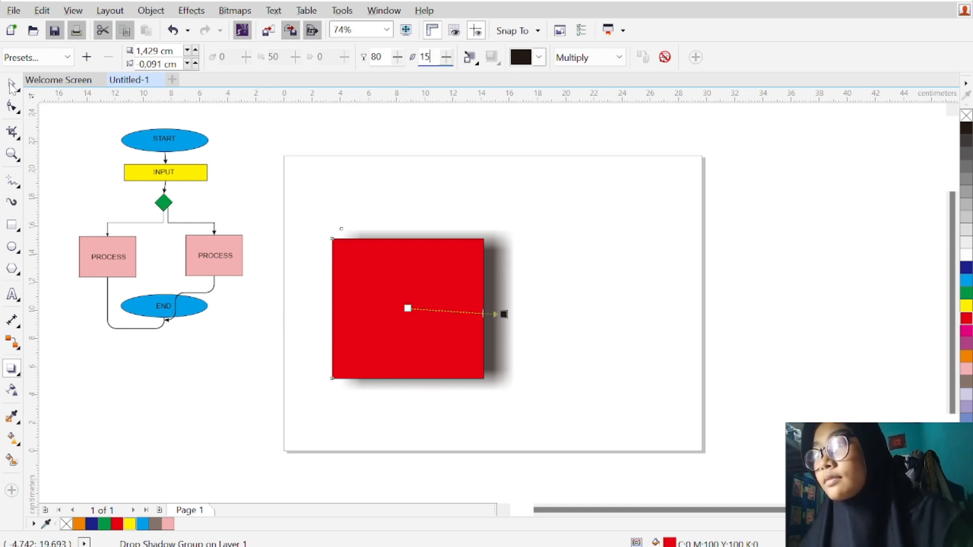
key("Return")
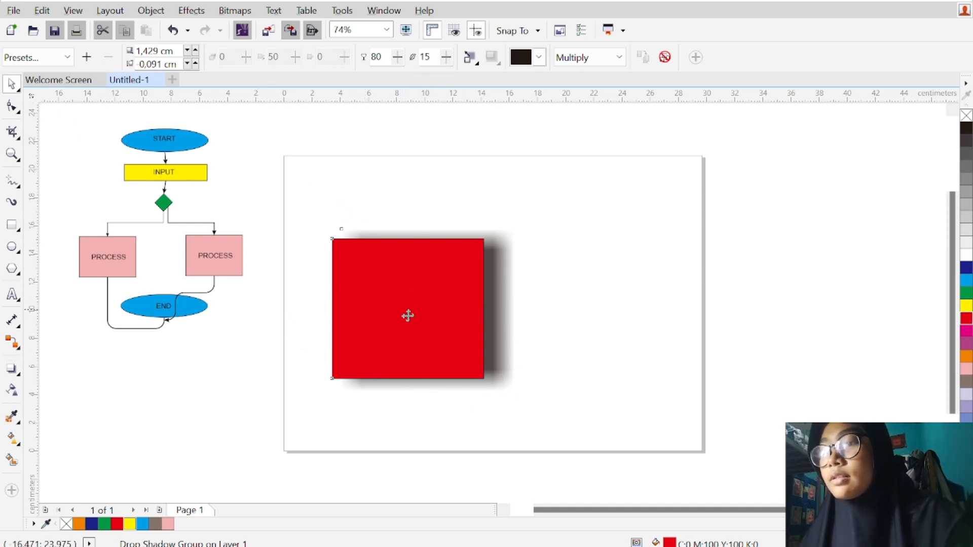
Step: Scale down the shadowed red rectangle proportionally and move it off the page, below the flowchart
left_click_drag(405, 315, 281, 380)
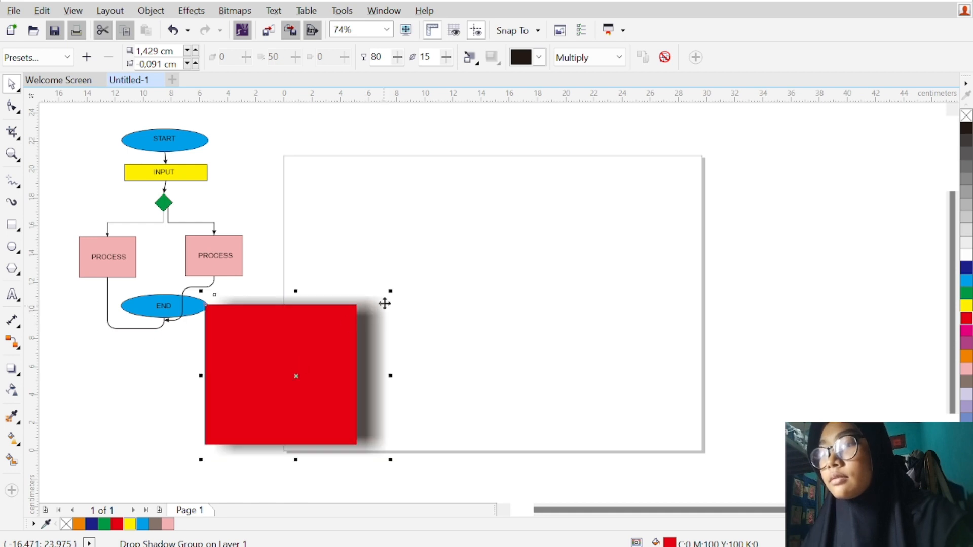
left_click_drag(389, 292, 333, 336)
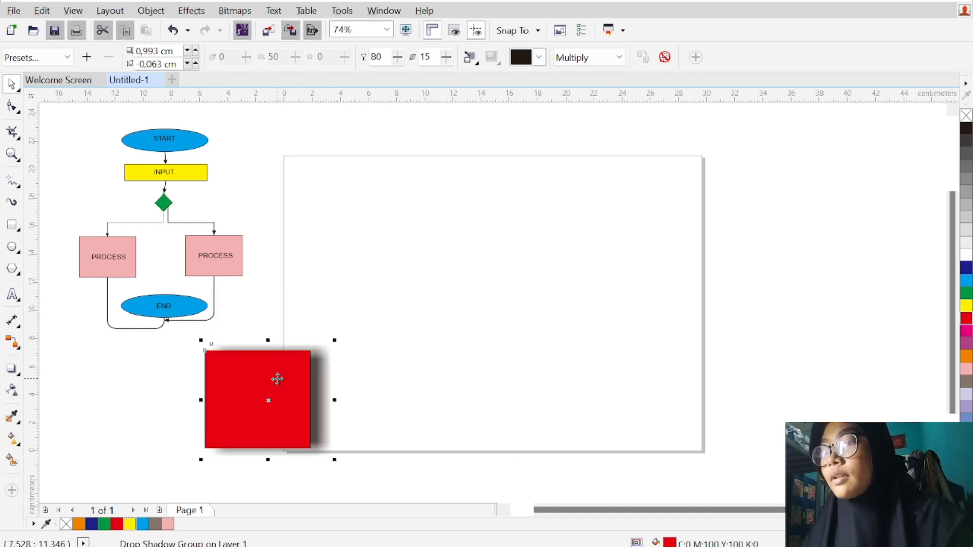
left_click_drag(275, 379, 152, 390)
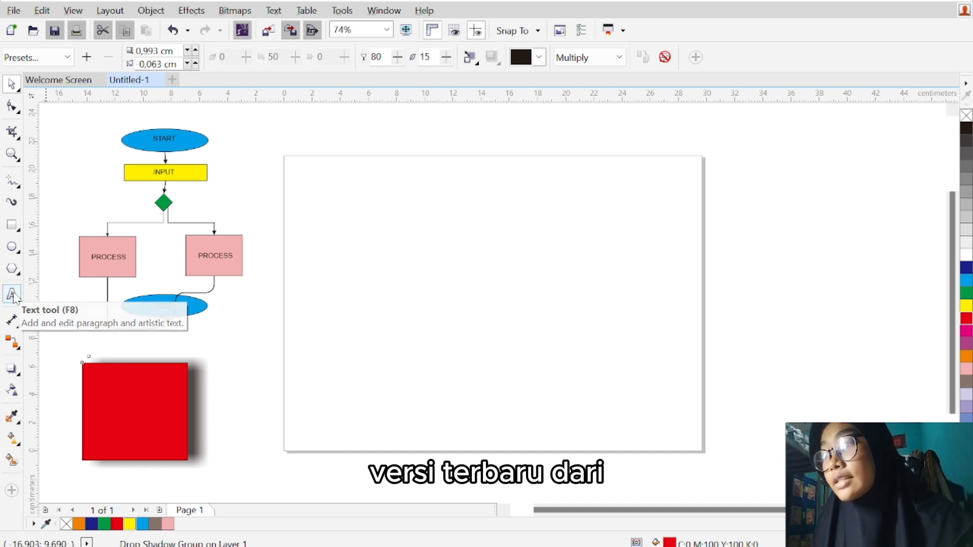
Step: Add the artistic text SHADOW in the upper middle of the page
left_click(12, 294)
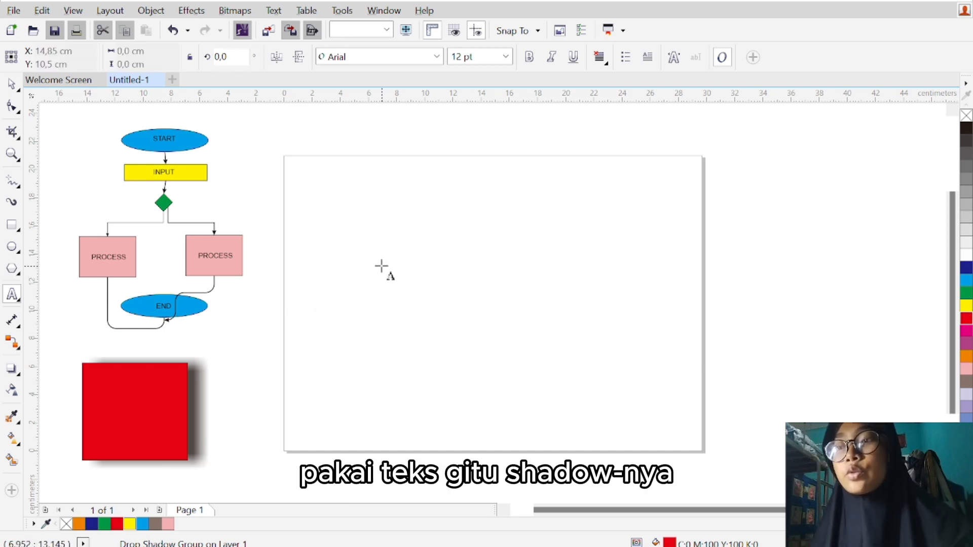
left_click(381, 266)
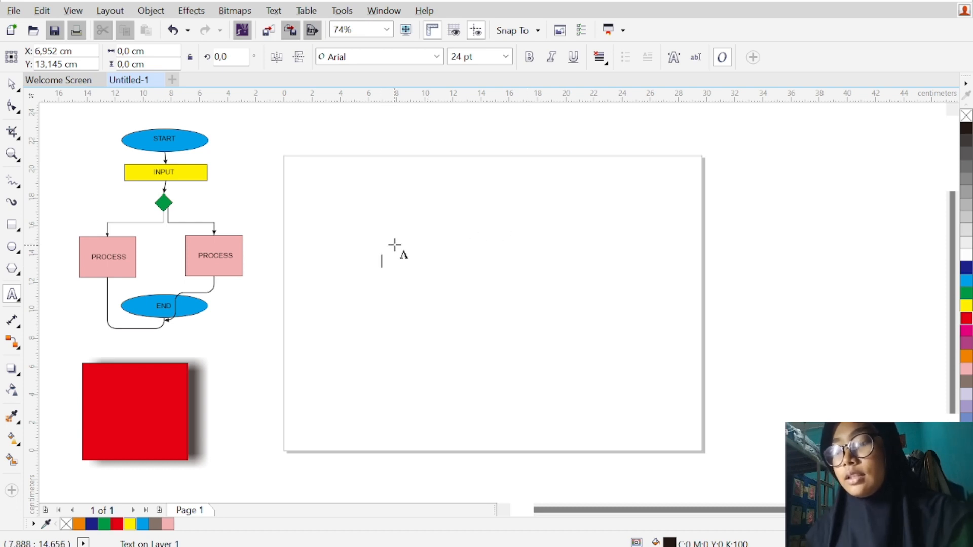
left_click(395, 243)
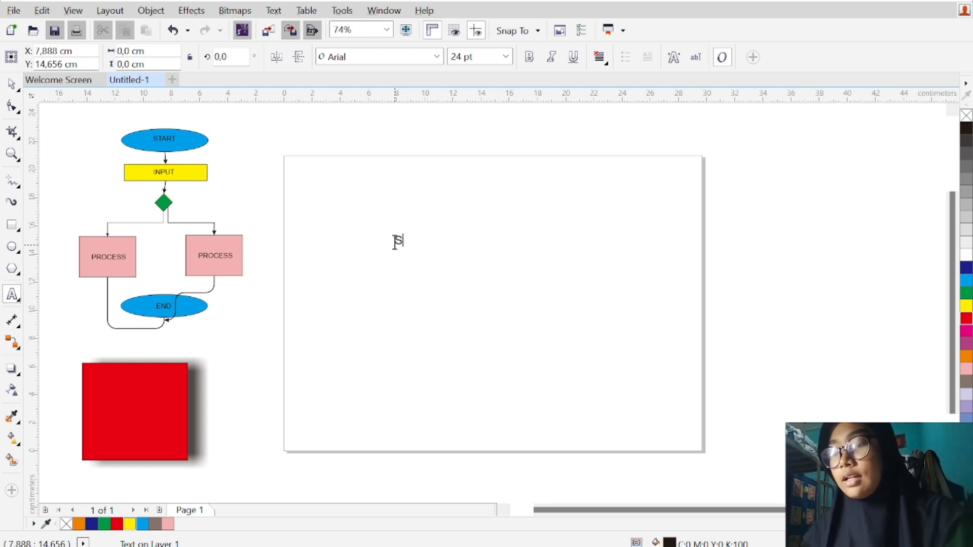
type("SHADOW")
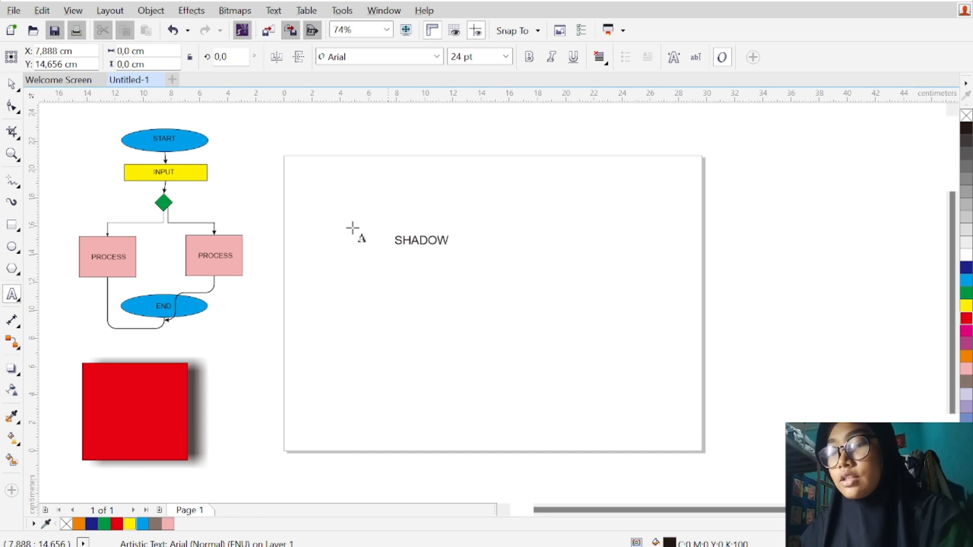
Step: Set the SHADOW text's font to Bauhaus 93 and its size to 48 pt
left_click(436, 58)
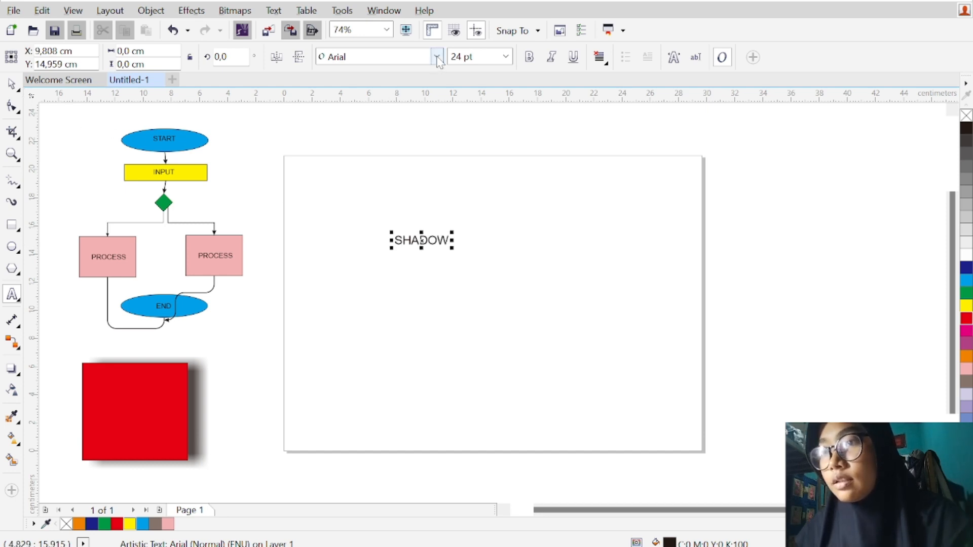
left_click(437, 57)
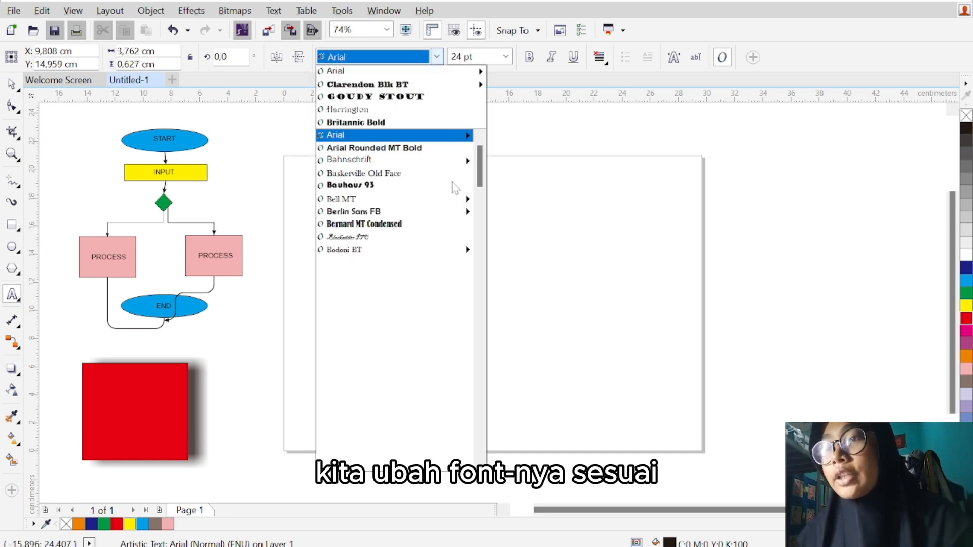
left_click(419, 186)
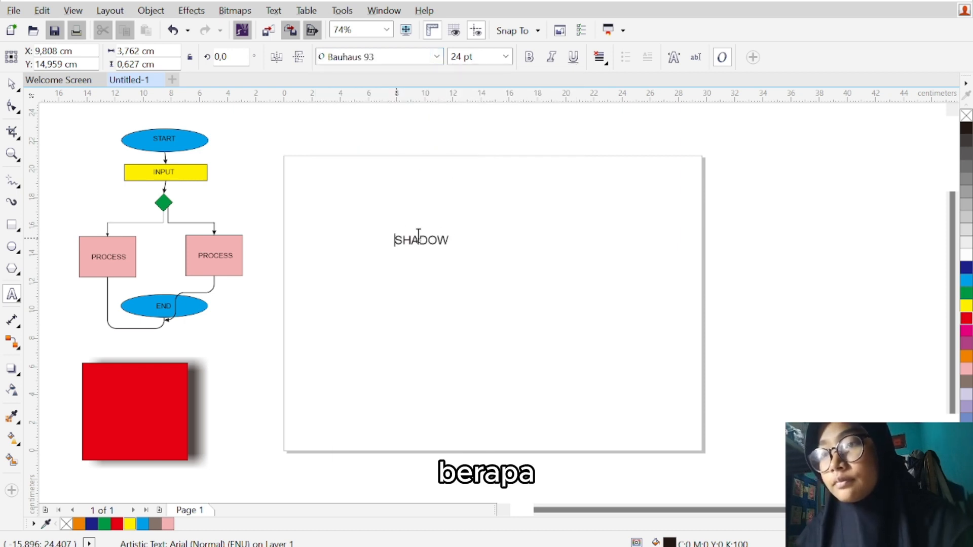
left_click(505, 56)
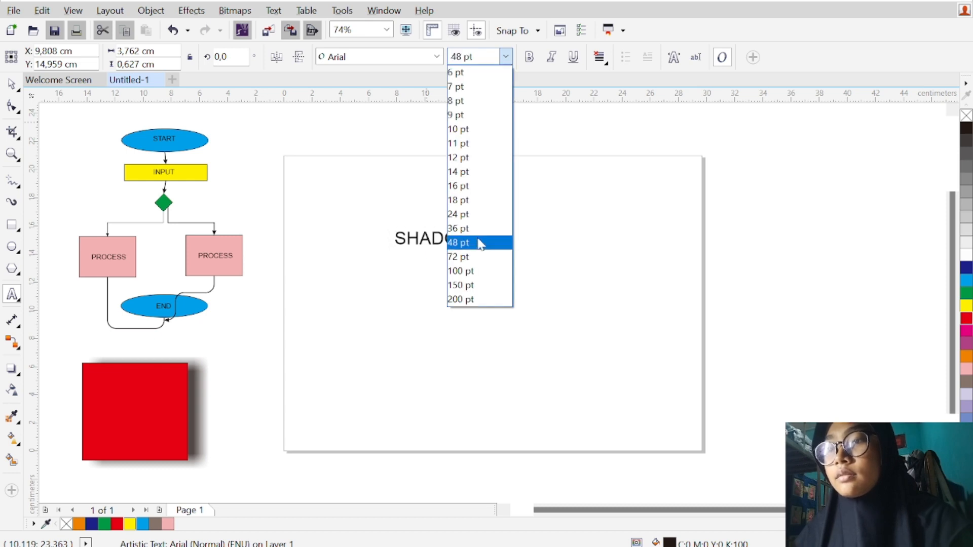
left_click(478, 239)
left_click(437, 56)
left_click(413, 84)
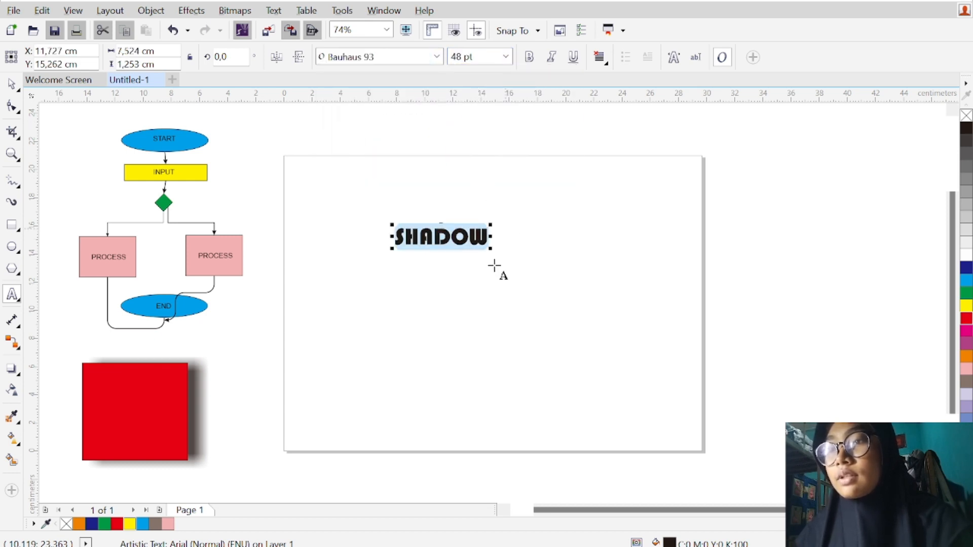
Step: Enlarge the SHADOW text proportionally to about 10 cm wide and break it apart into individual letters
left_click_drag(491, 249, 538, 285)
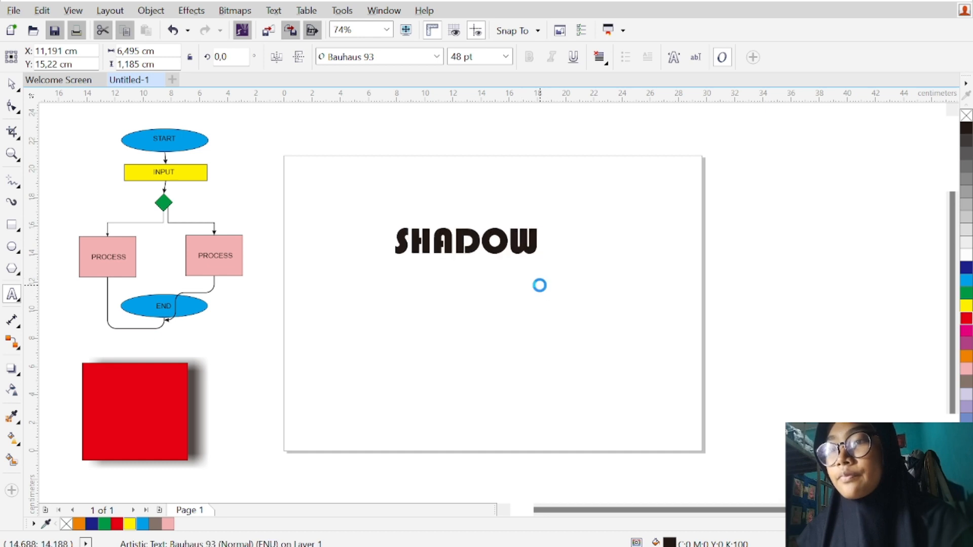
left_click(343, 230)
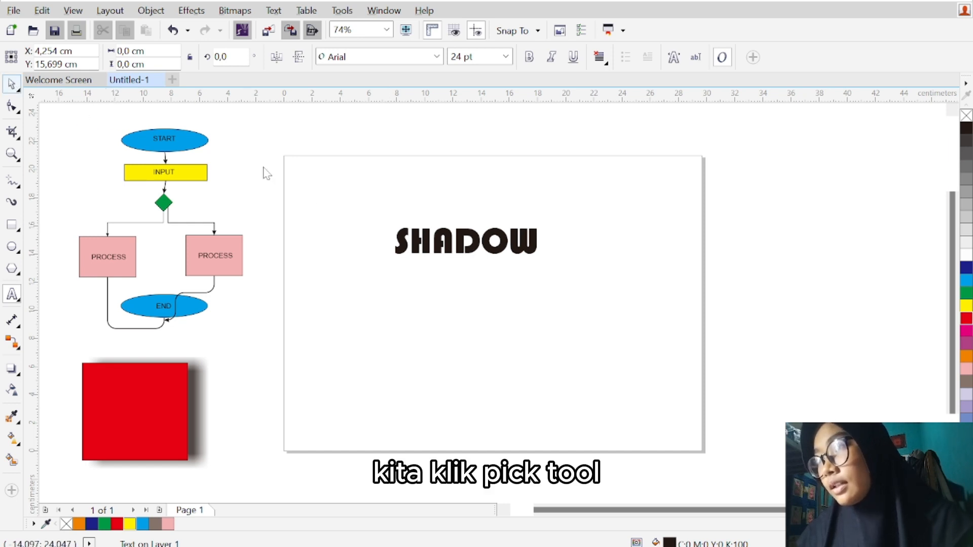
key("ctrl+space")
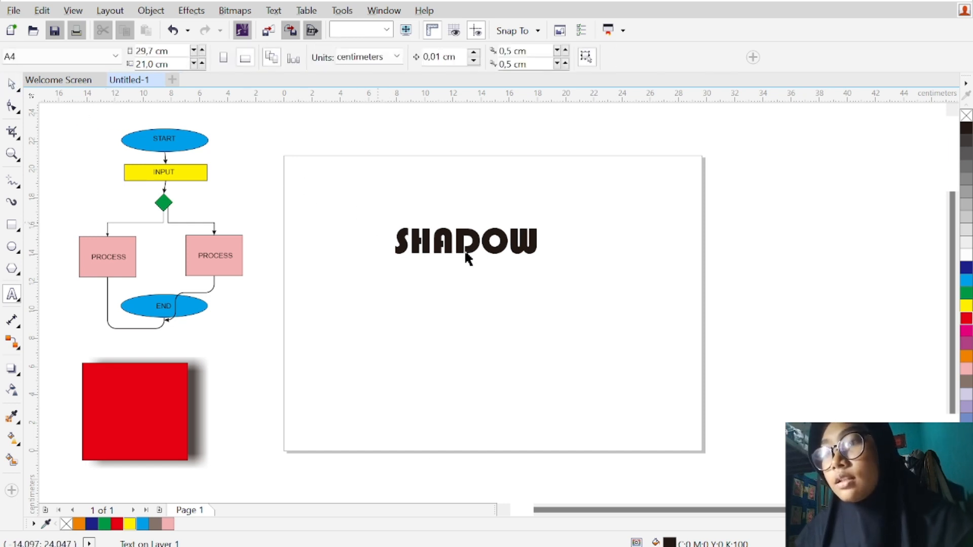
left_click(543, 259)
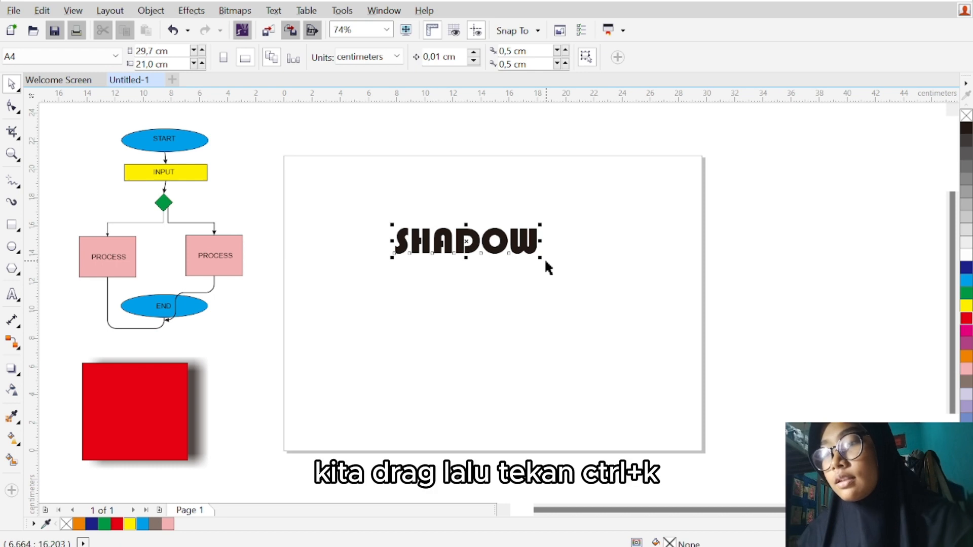
key("ctrl+k")
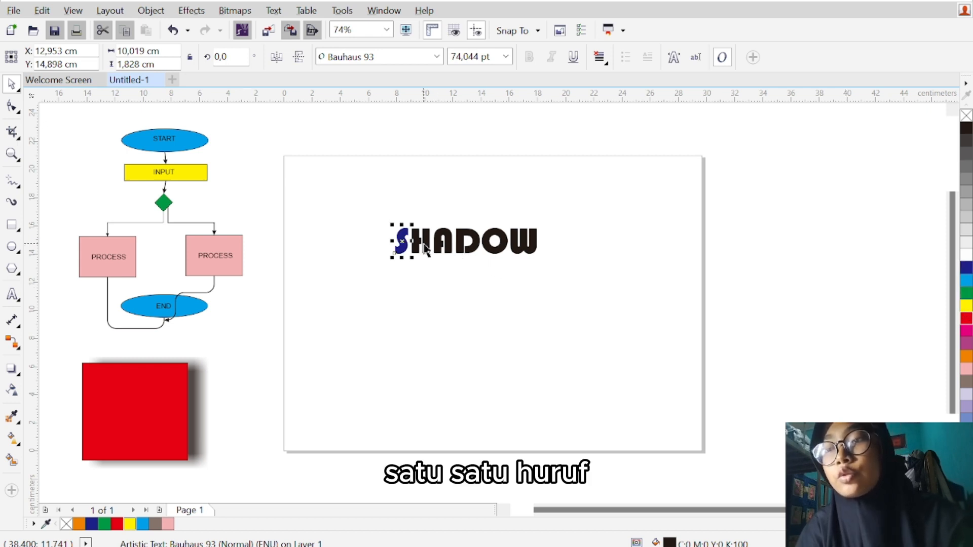
Step: Fill the letters of SHADOW in order with dark blue, cyan, green, yellow, red and magenta
left_click(410, 253)
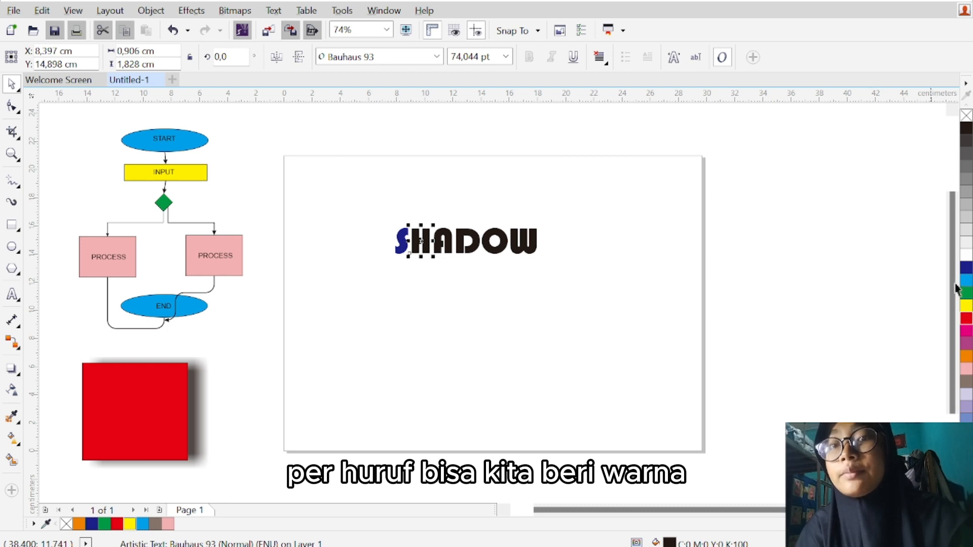
left_click(966, 281)
left_click(432, 254)
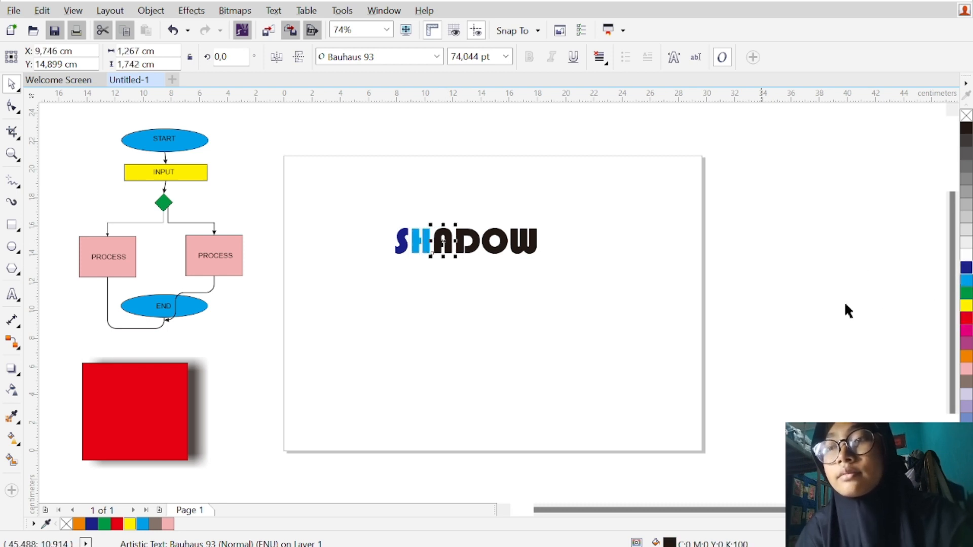
left_click(966, 293)
left_click(467, 242)
left_click(966, 306)
left_click(495, 250)
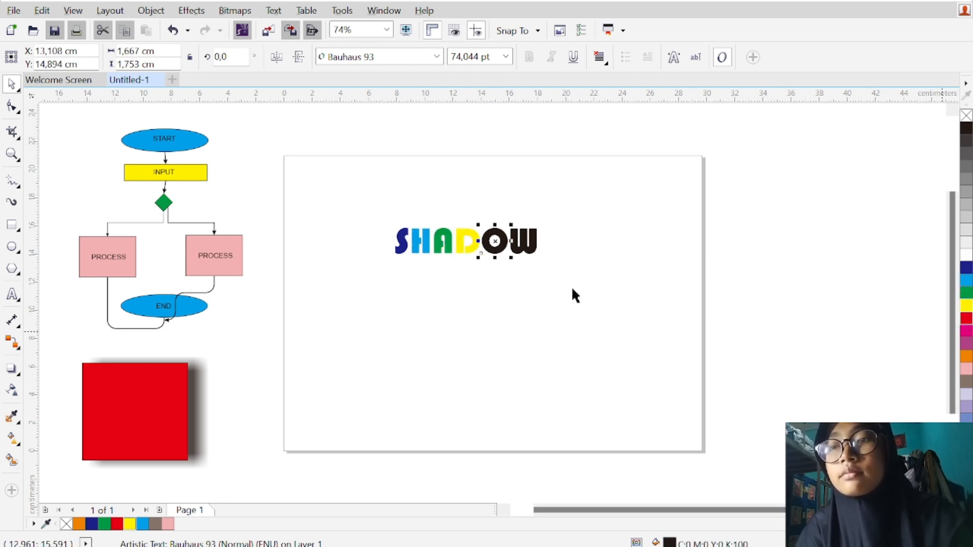
left_click(966, 318)
left_click(525, 249)
left_click(966, 331)
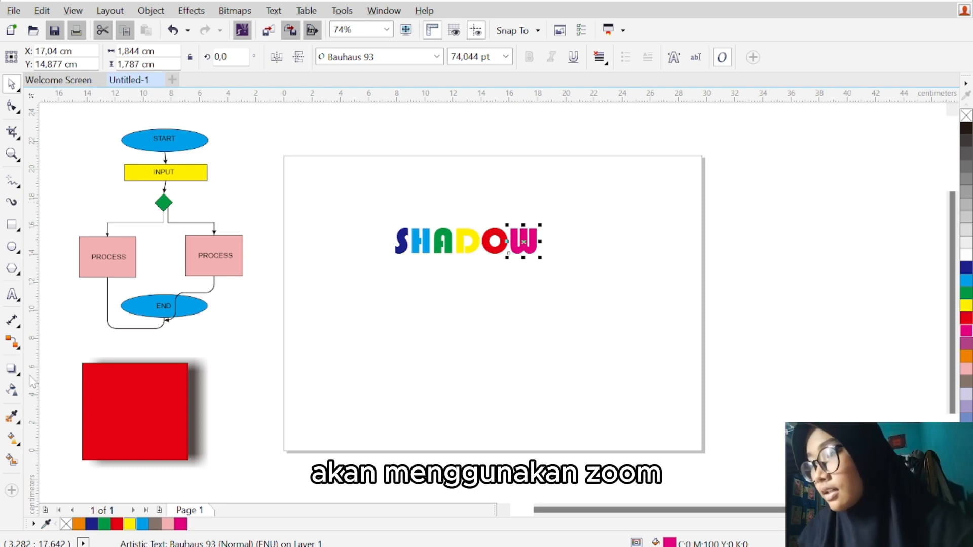
Step: Cast a small drop shadow to the right on each of the letters S, H and A
key("z")
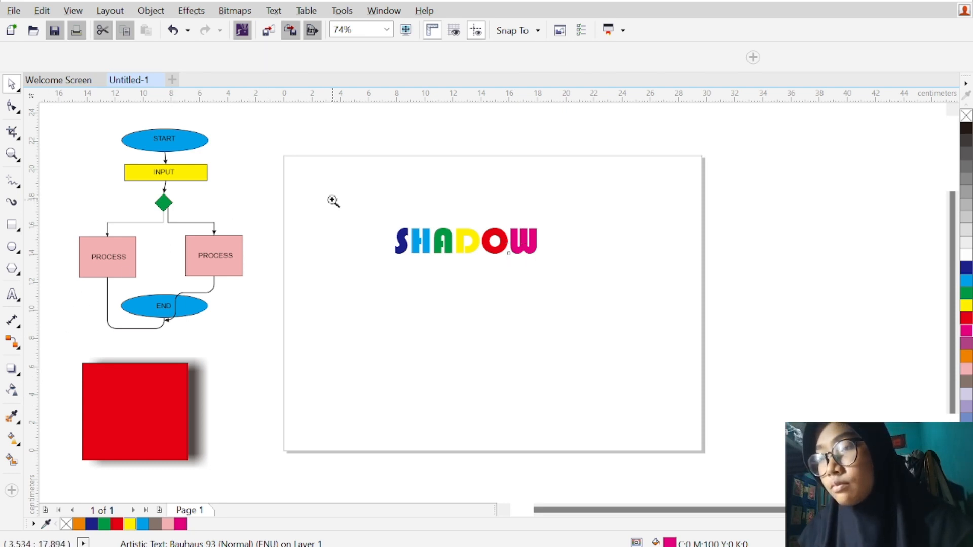
left_click_drag(332, 200, 385, 266)
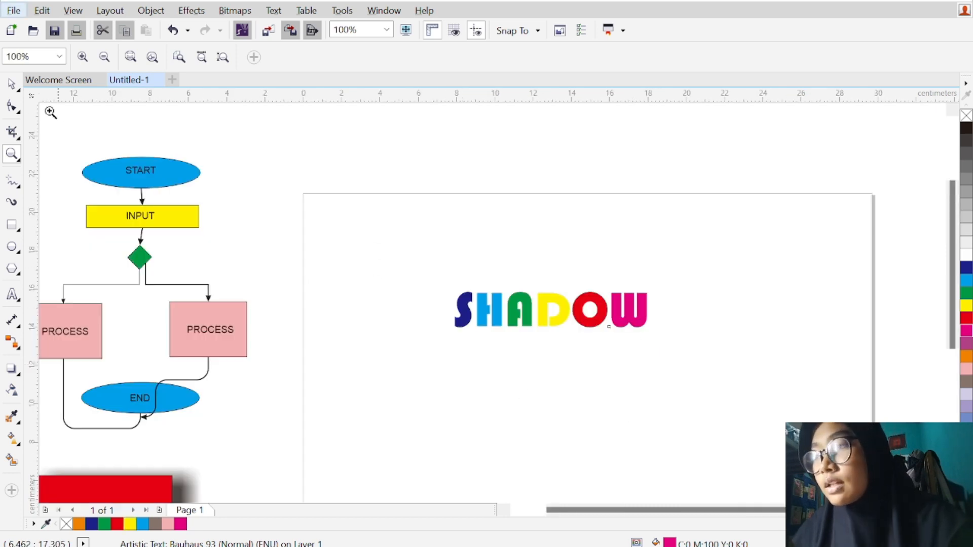
left_click(11, 84)
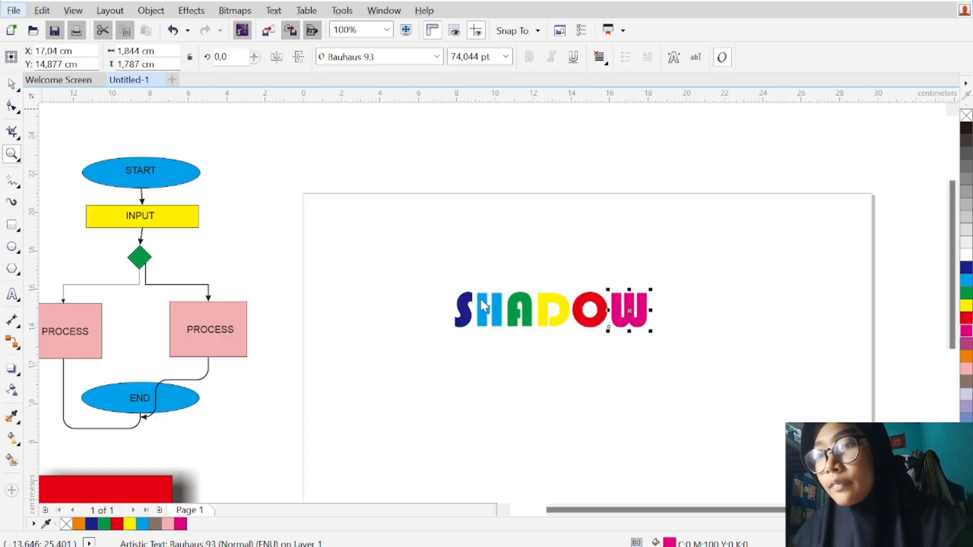
left_click(466, 312)
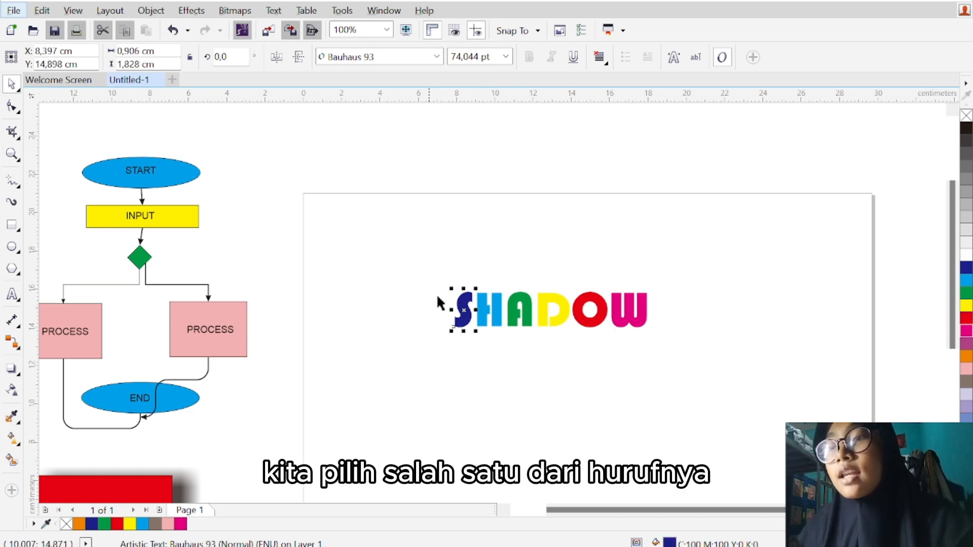
left_click(14, 371)
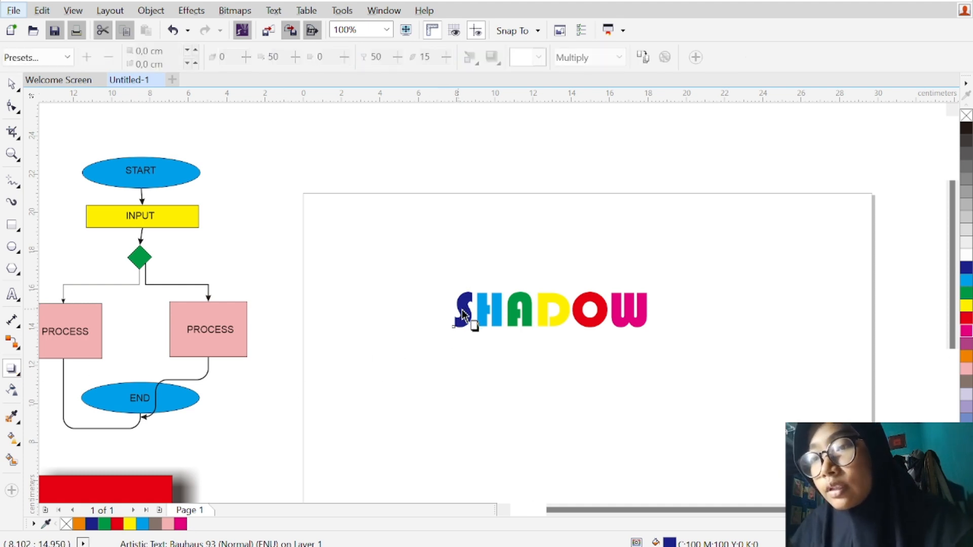
left_click_drag(461, 311, 502, 308)
left_click(489, 316)
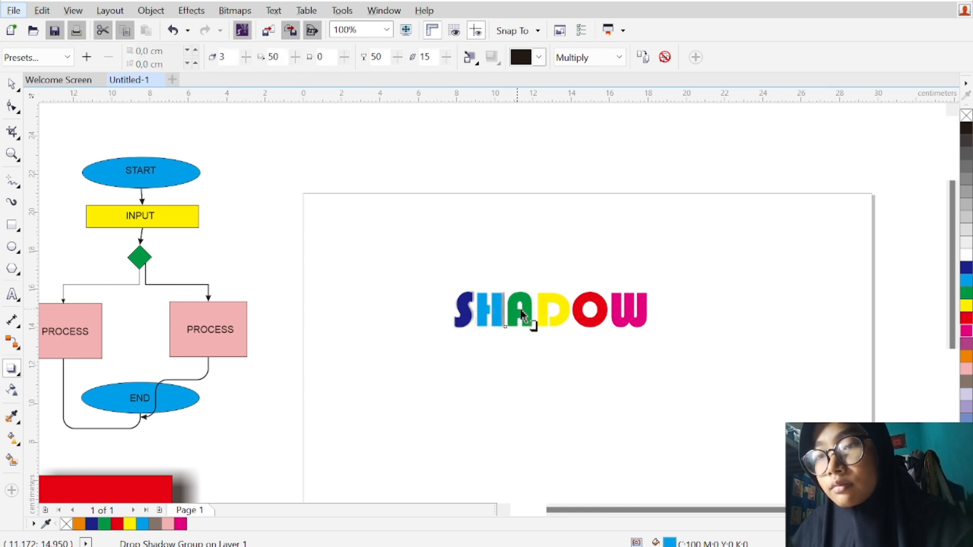
left_click(533, 306)
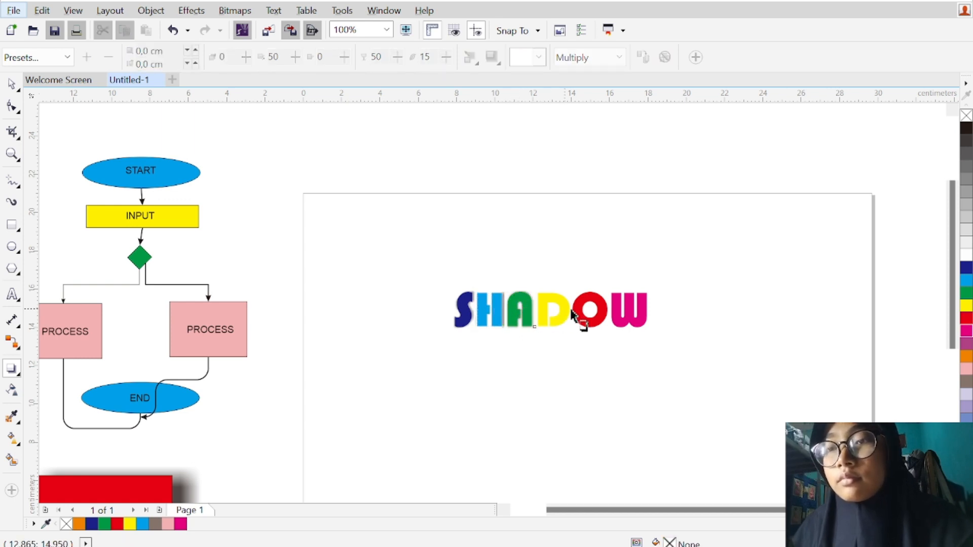
Step: Cast drop shadows to the right on the letters D, W and O, offsetting the O's shadow about 0.29 cm
mouse_move(552, 307)
left_mouse_down()
mouse_move(574, 312)
mouse_move(561, 317)
left_mouse_up()
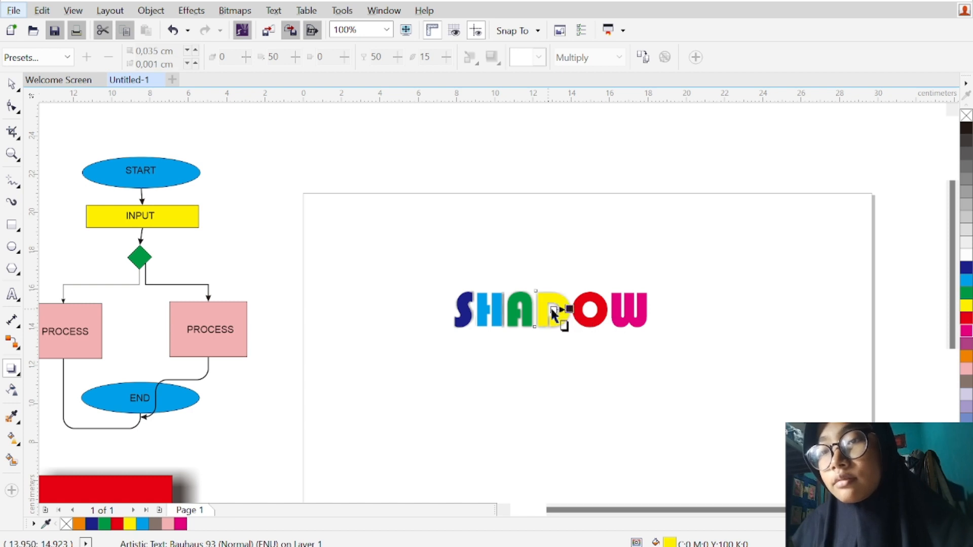
left_click(623, 321)
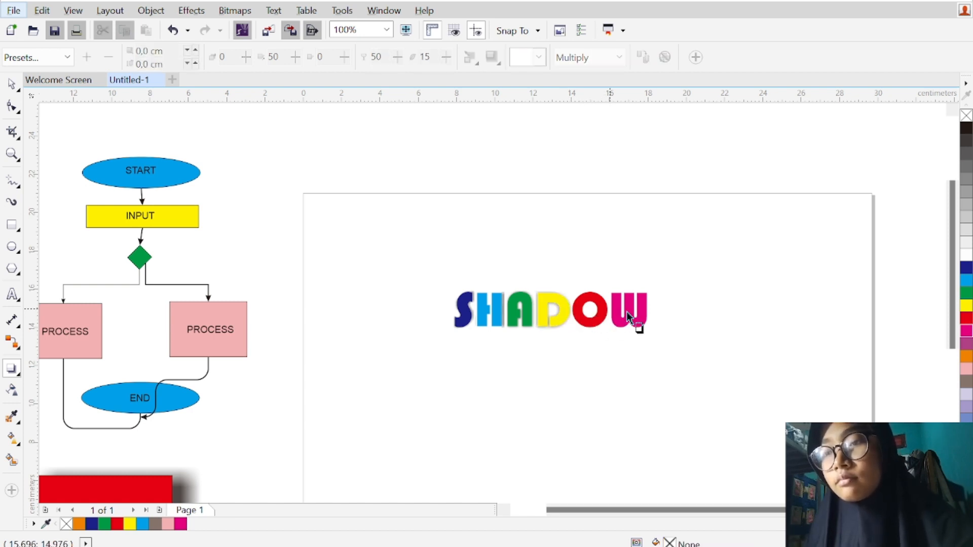
left_click_drag(612, 310, 650, 314)
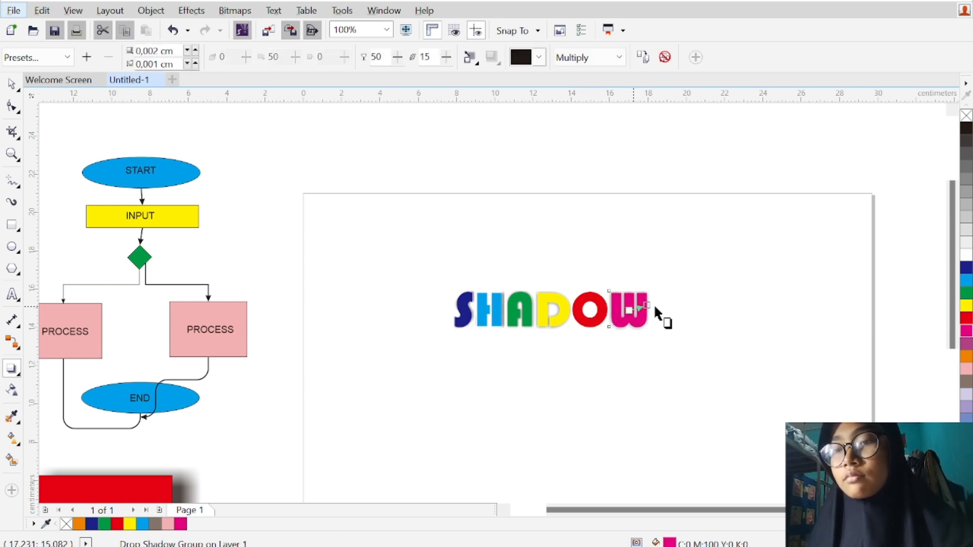
left_click(633, 318)
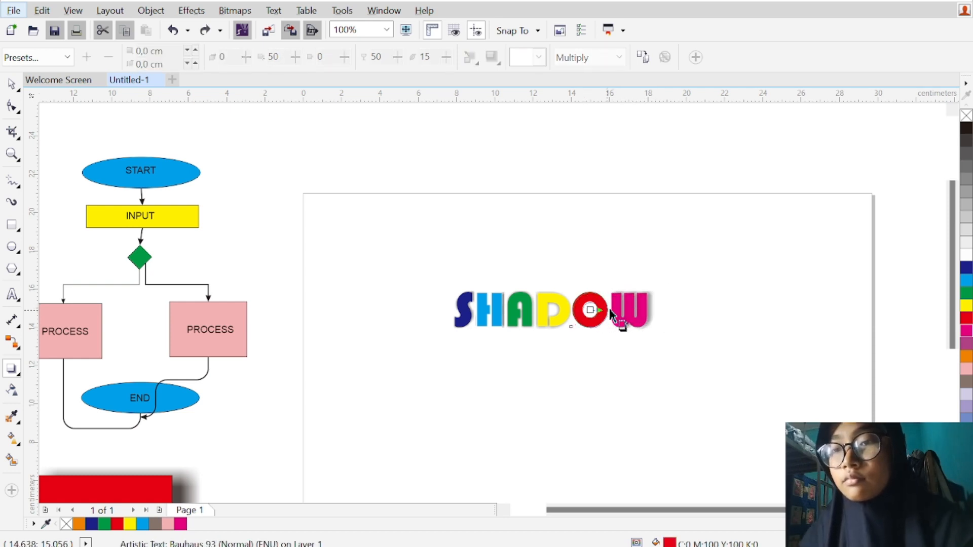
left_click_drag(609, 310, 613, 310)
key("ctrl+z")
key("ctrl+z")
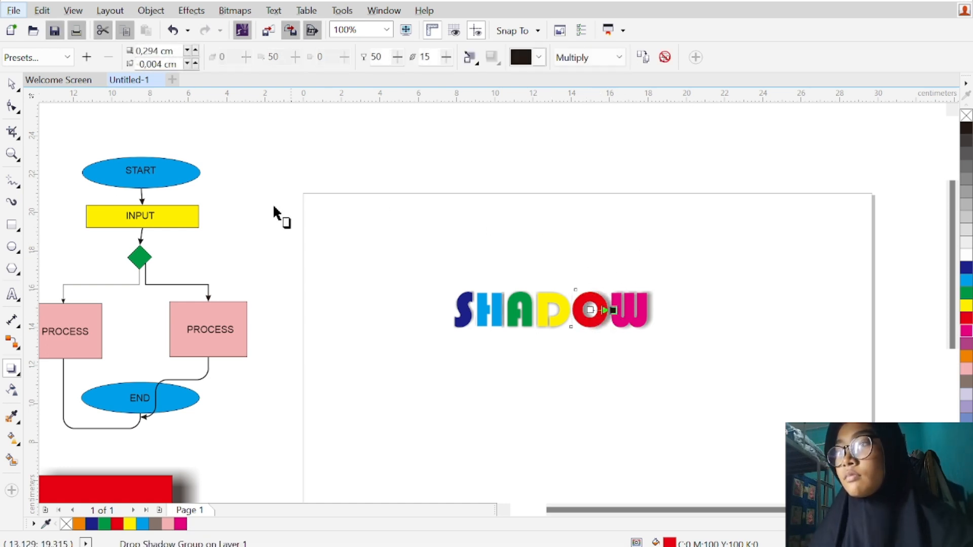
Step: Stagger the letters closely together, raising H, D and W, lowering A and O, and overlapping the W with the O
left_click(13, 85)
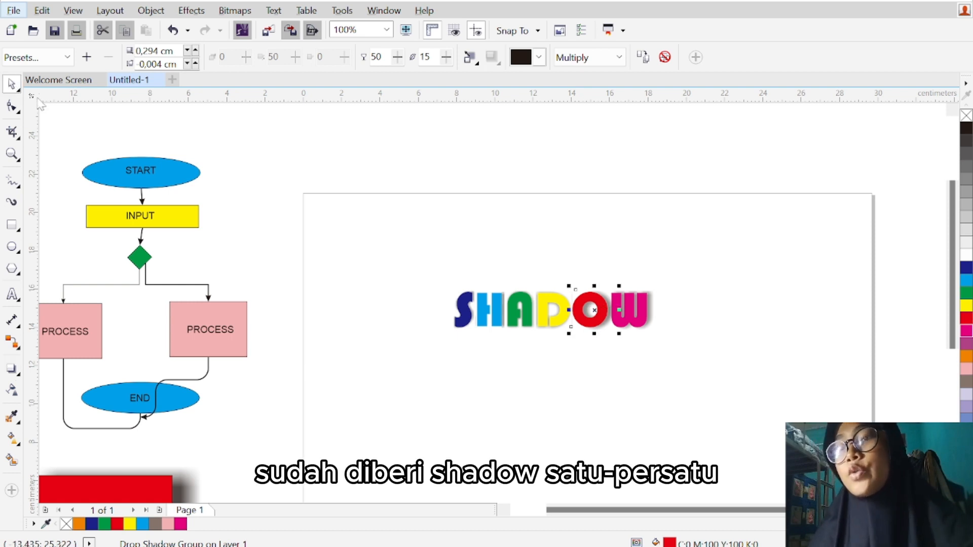
left_click(489, 312)
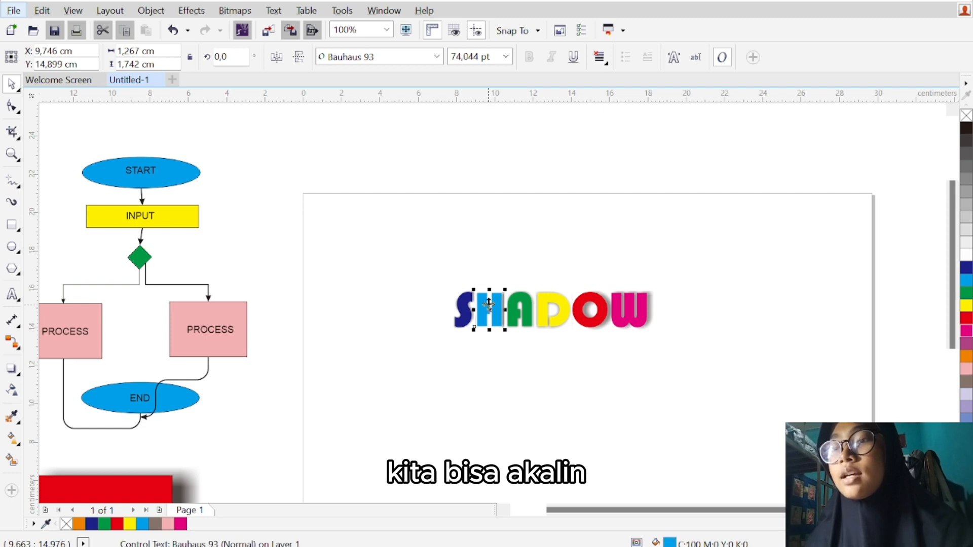
left_click_drag(489, 303, 560, 324)
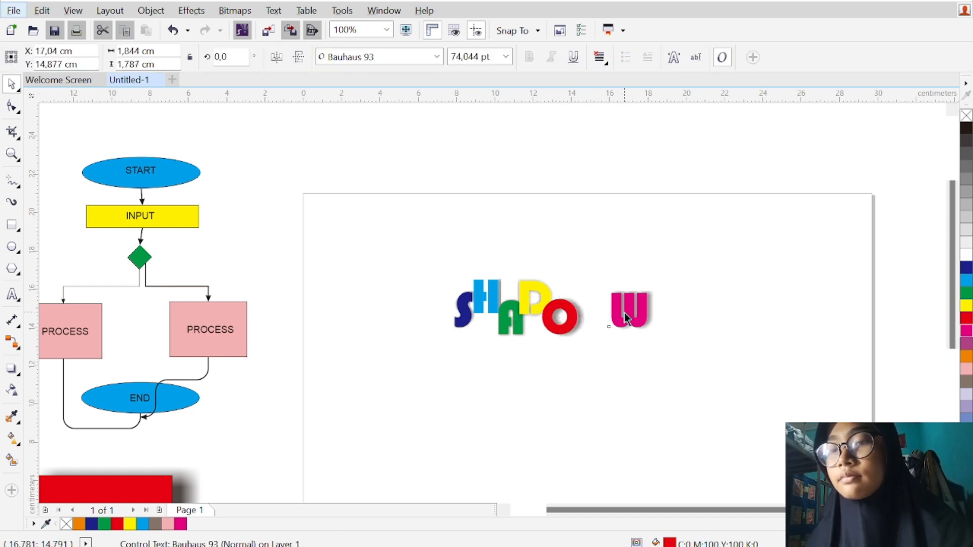
left_click_drag(624, 312, 585, 307)
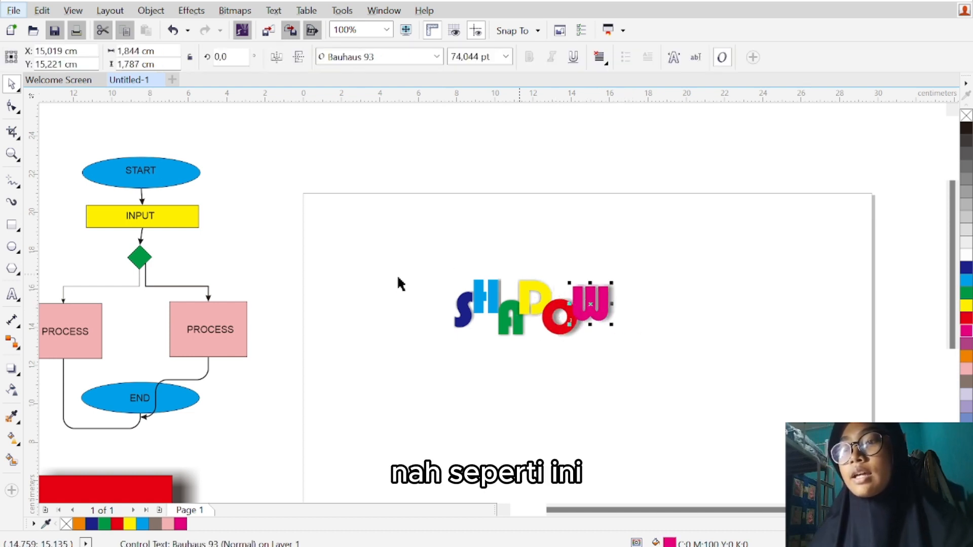